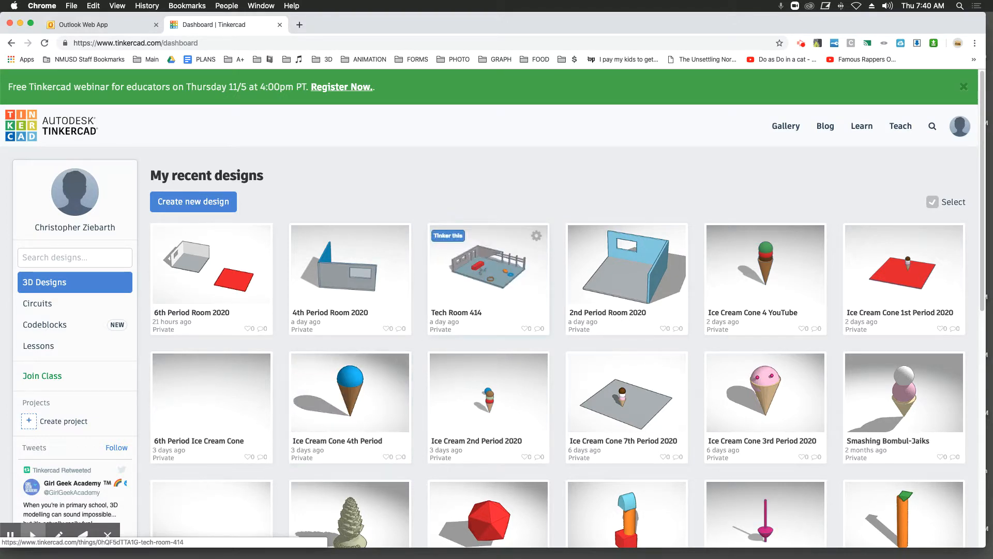
# Step: View the details of the existing Tech Room 414 design and return to the dashboard
pyautogui.scroll(-5, 484, 280)
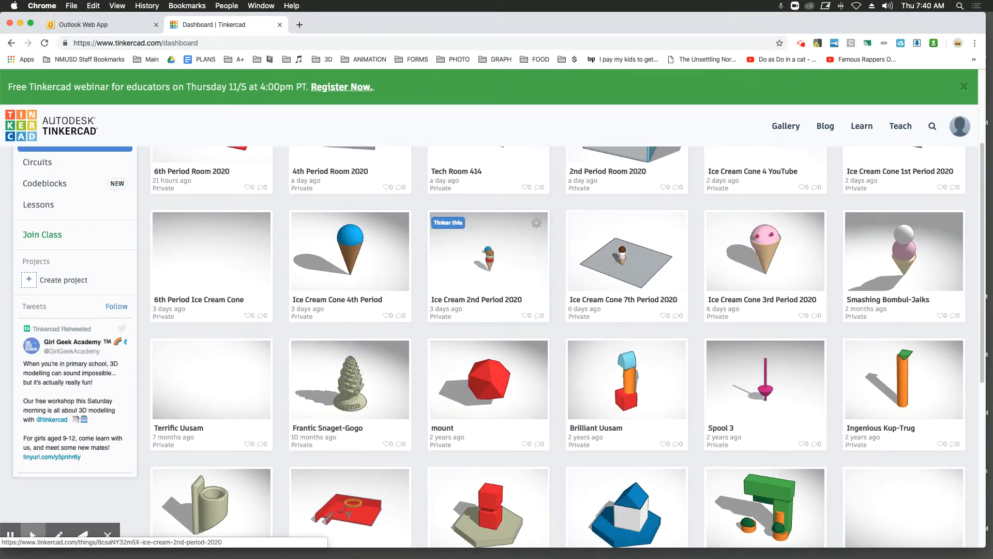
pyautogui.scroll(2, 484, 281)
pyautogui.click(500, 178)
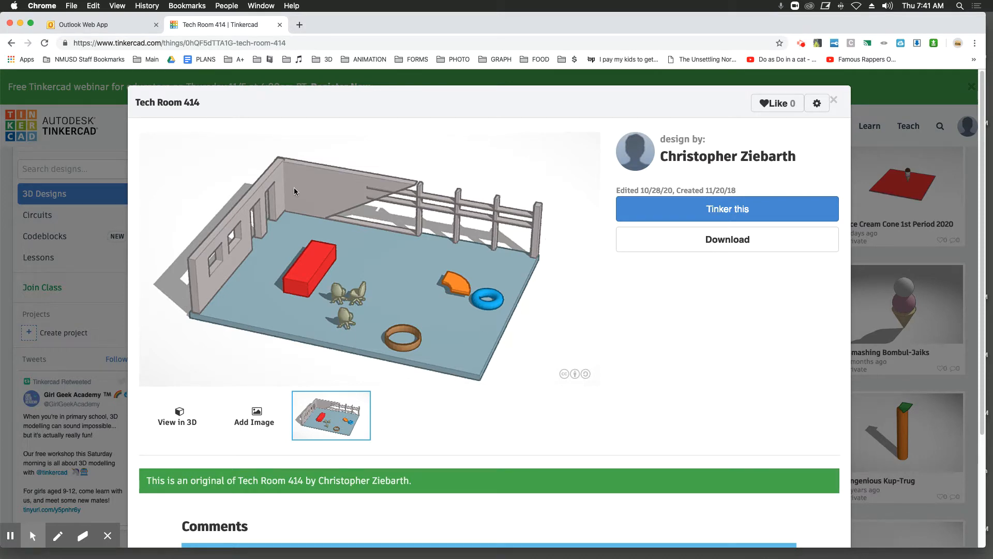
pyautogui.click(831, 100)
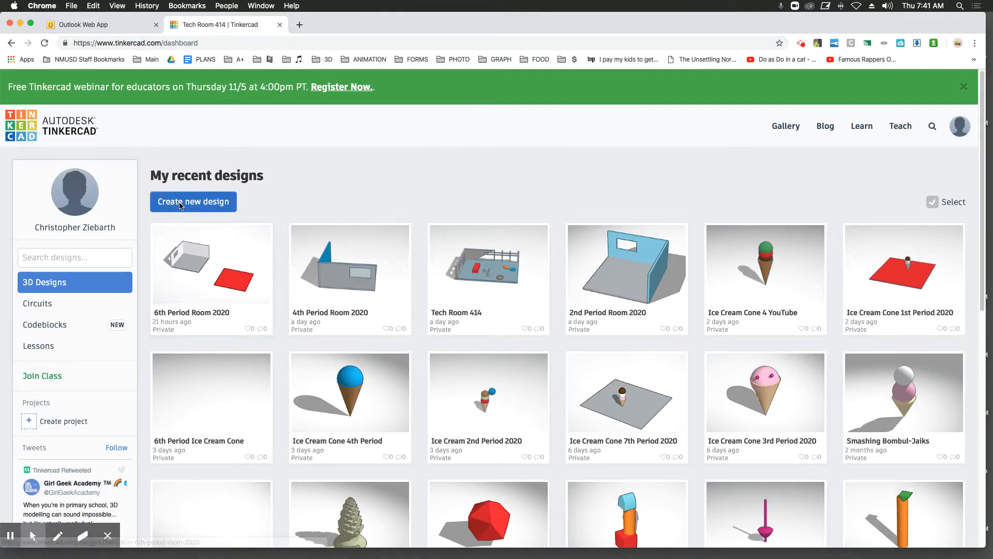
# Step: Create a new 3D design and place a solid box on the workplane's front-left corner
pyautogui.click(222, 203)
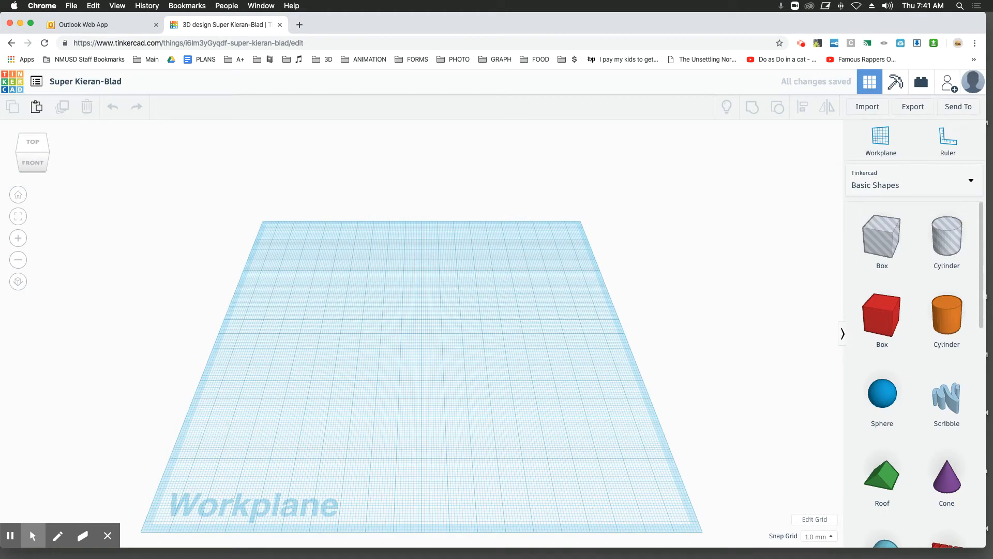
pyautogui.moveTo(634, 307); pyautogui.dragTo(655, 275, button='right')
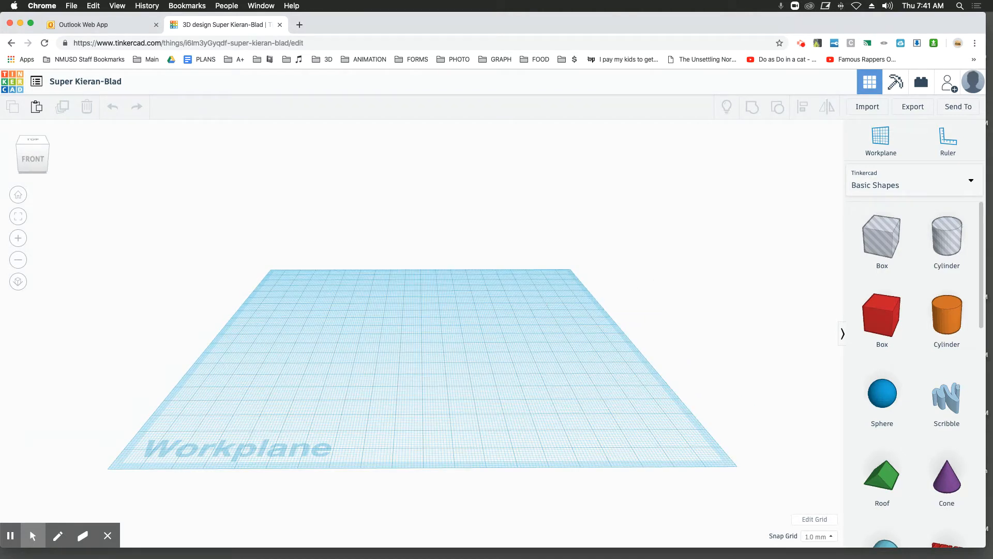
pyautogui.moveTo(542, 300)
pyautogui.mouseDown(button='middle')
pyautogui.moveTo(319, 297)
pyautogui.moveTo(659, 308)
pyautogui.moveTo(658, 293)
pyautogui.moveTo(614, 284)
pyautogui.moveTo(565, 295)
pyautogui.moveTo(543, 286)
pyautogui.moveTo(545, 299)
pyautogui.mouseUp(button='middle')
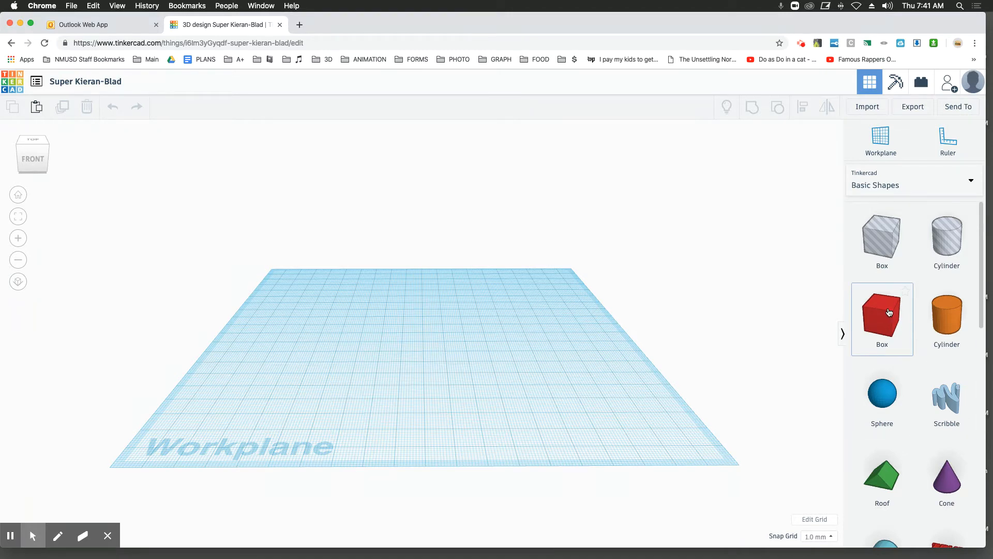
pyautogui.moveTo(888, 312); pyautogui.dragTo(154, 445)
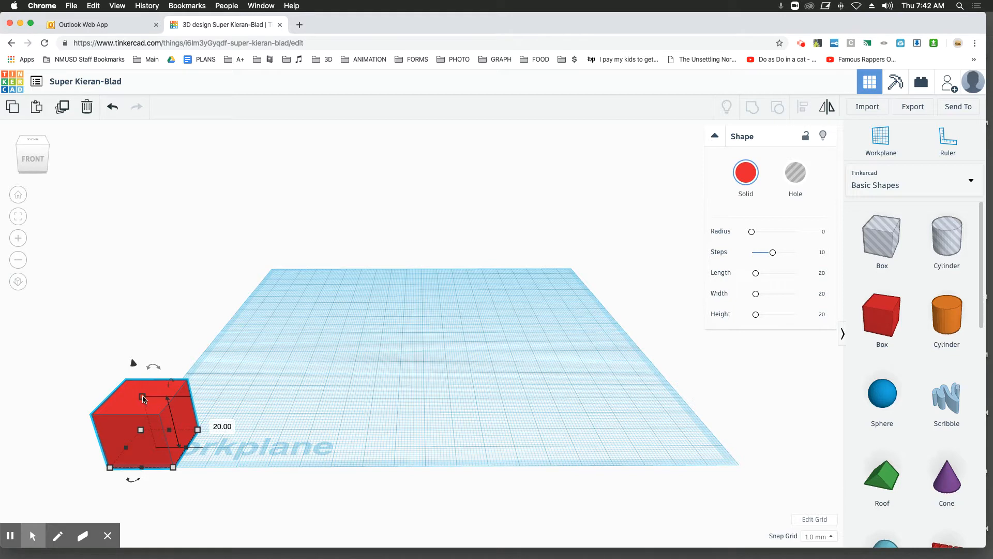
# Step: Lower the red box's height to 5 mm to form a thin floor slab
pyautogui.click(181, 324)
pyautogui.moveTo(165, 365); pyautogui.dragTo(197, 353, button='right')
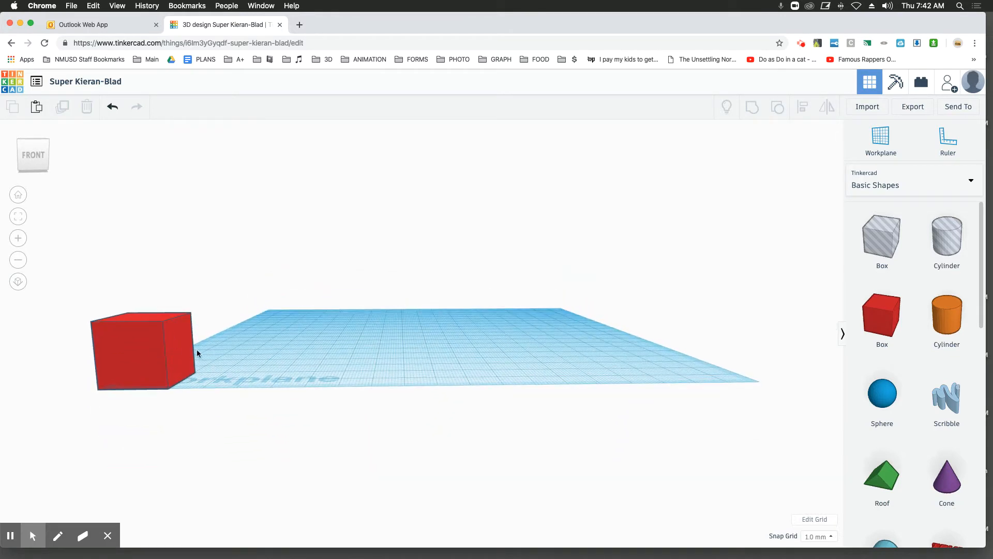
pyautogui.click(137, 338)
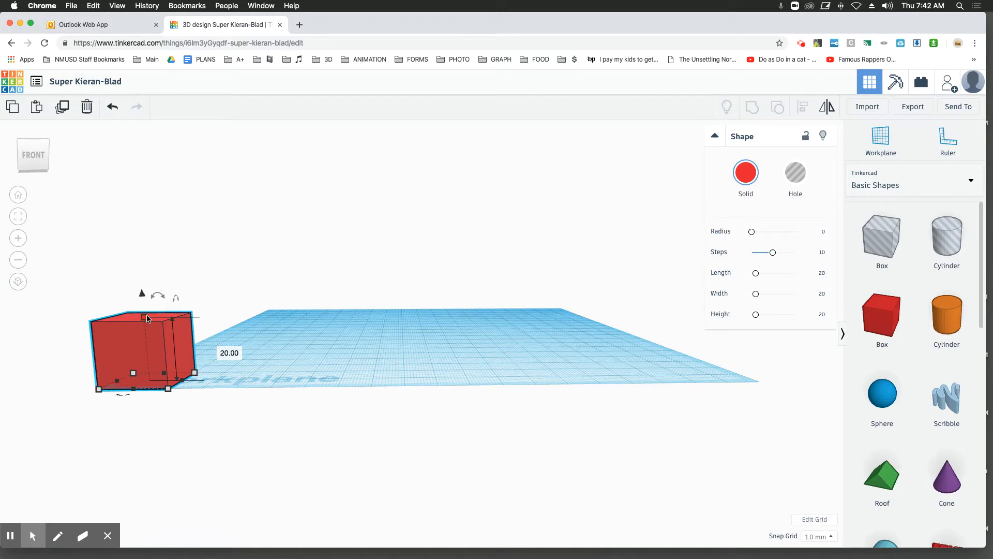
pyautogui.click(146, 321)
pyautogui.moveTo(146, 321); pyautogui.dragTo(149, 366)
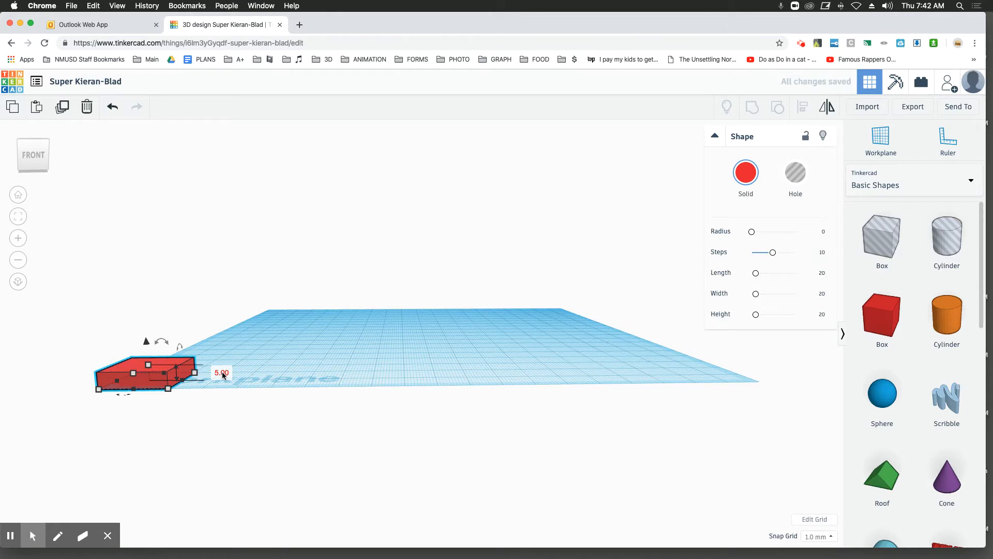
# Step: Enlarge the slab from its back-right corner and set its footprint to 200 mm by 200 mm, covering the workplane
pyautogui.moveTo(541, 200); pyautogui.dragTo(531, 232, button='right')
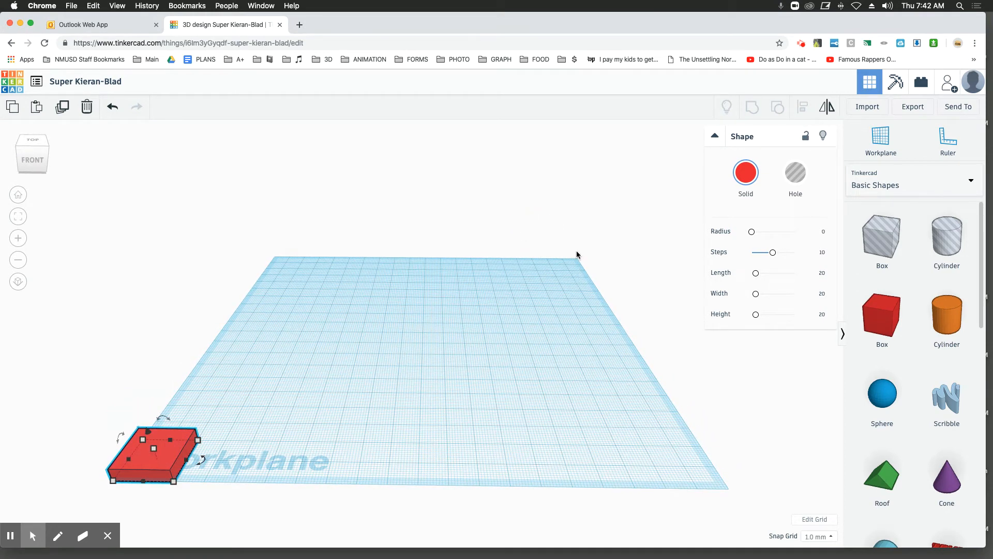
pyautogui.click(32, 140)
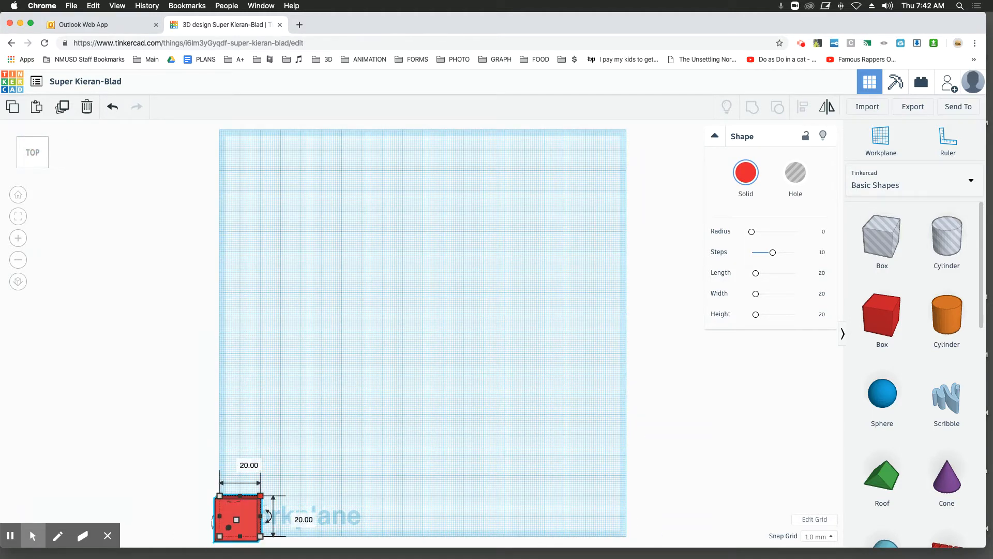
pyautogui.moveTo(262, 497); pyautogui.dragTo(618, 221)
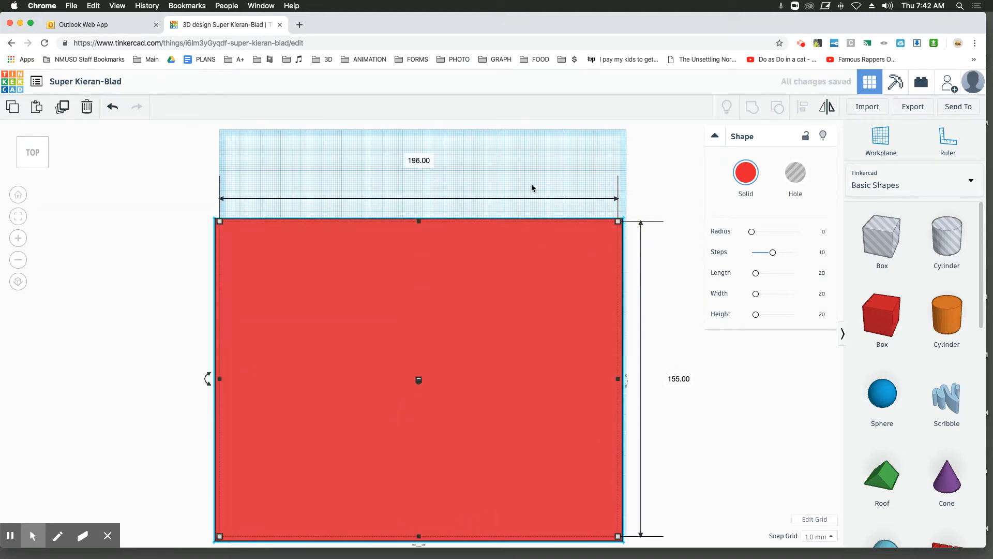
pyautogui.click(415, 163)
pyautogui.write('200')
pyautogui.press('Return')
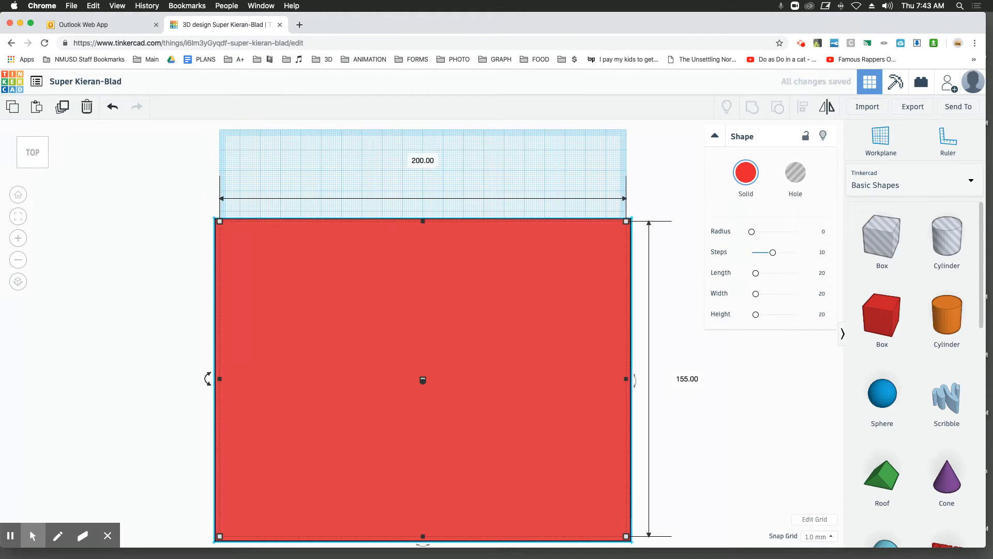
pyautogui.click(686, 379)
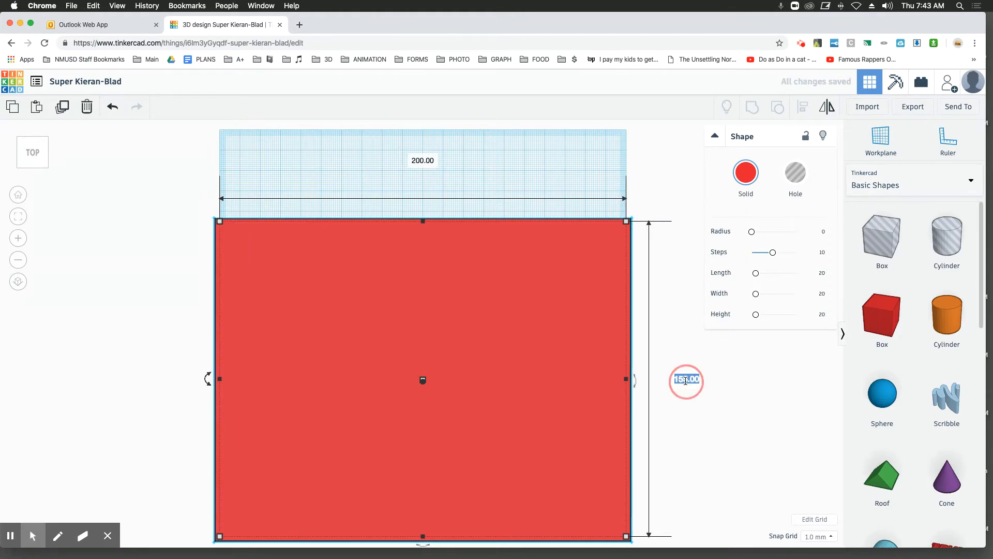
pyautogui.write('200')
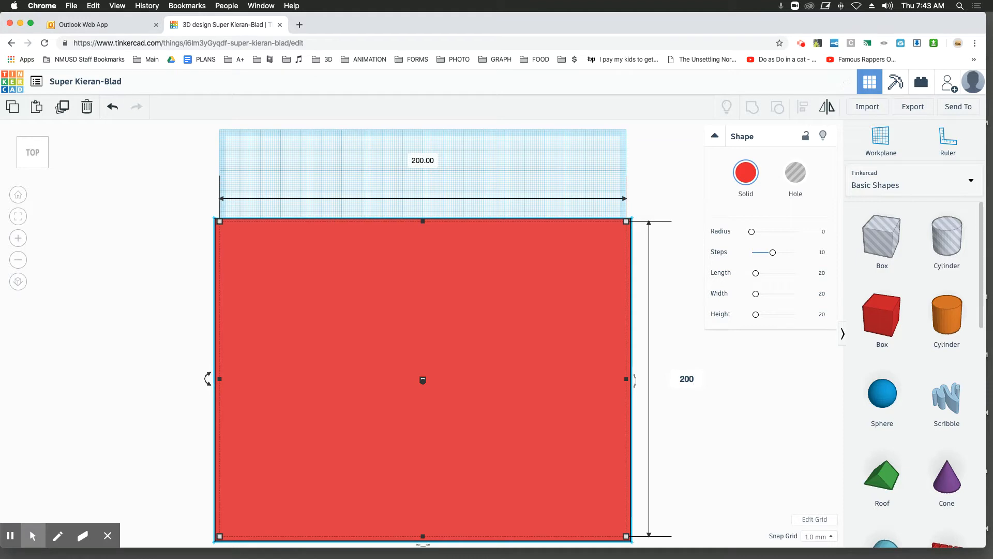
pyautogui.press('Return')
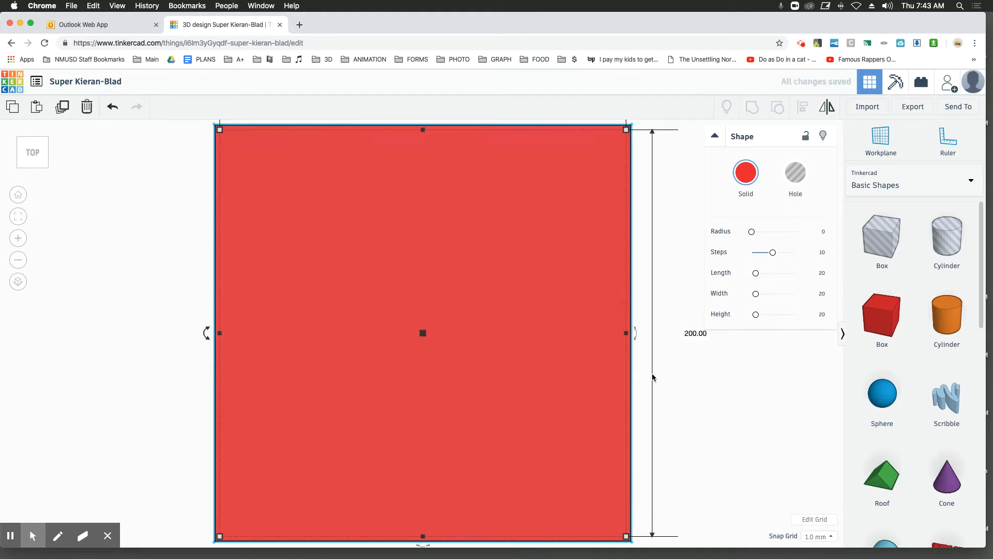
# Step: Allow Chrome's request to control Finder and recolour the floor slab light grey
pyautogui.moveTo(726, 444); pyautogui.dragTo(657, 329, button='right')
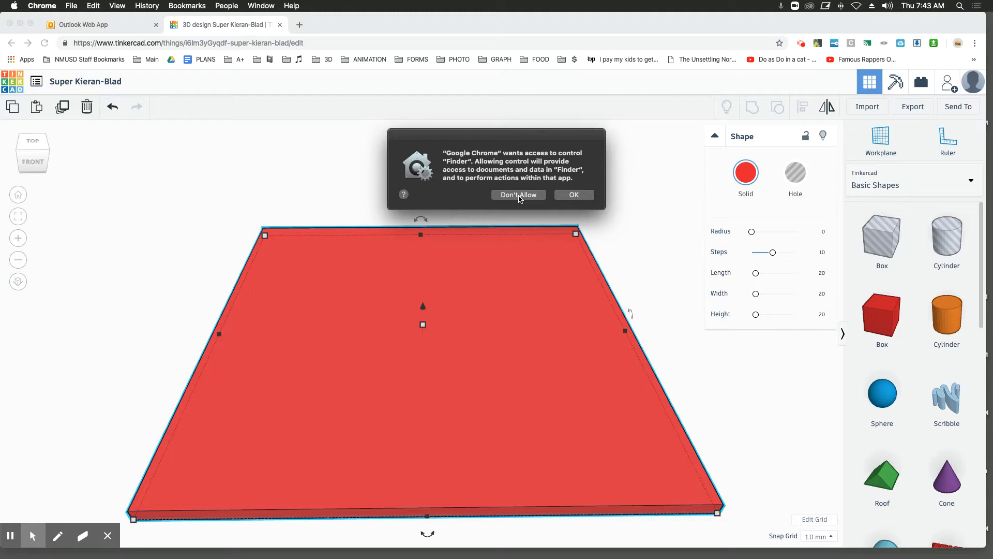
pyautogui.click(578, 195)
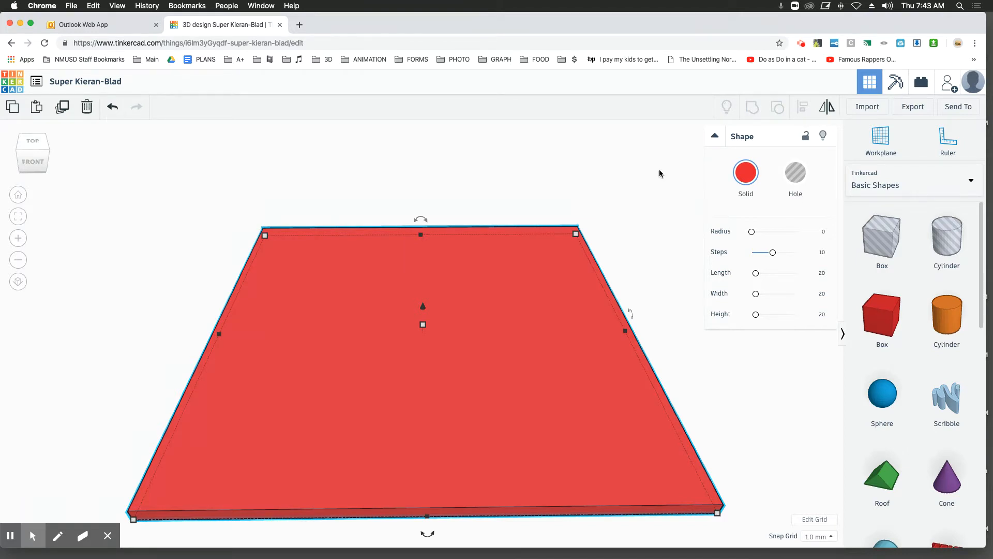
pyautogui.click(746, 178)
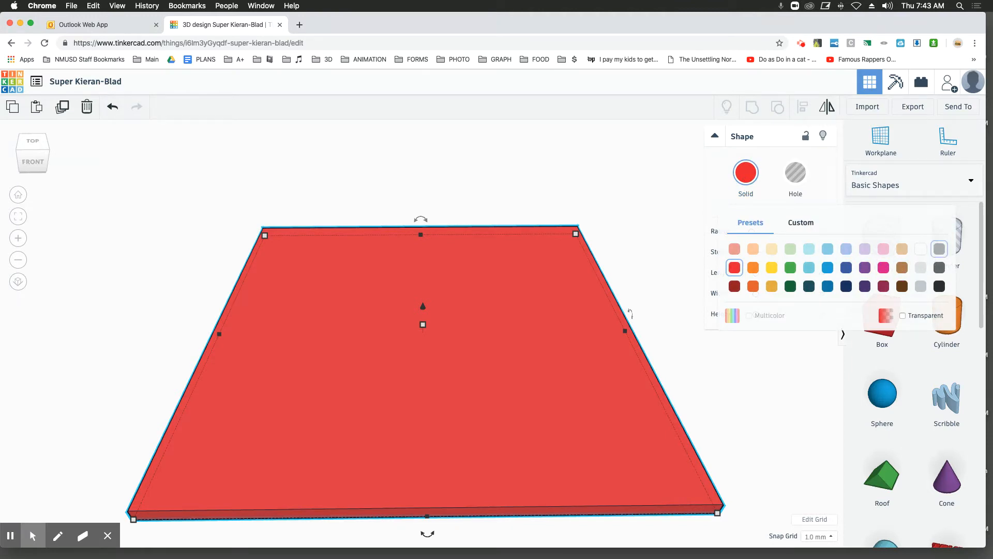
pyautogui.click(920, 286)
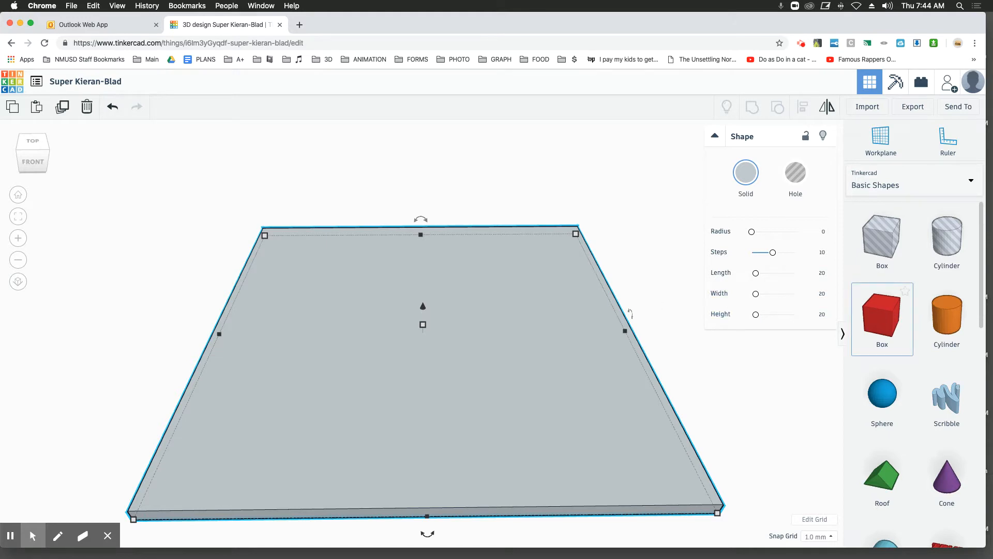
# Step: Add a second box at the floor's front-left corner, 5 mm thick and 200 mm long, as a wall along the left edge
pyautogui.moveTo(882, 312); pyautogui.dragTo(177, 492)
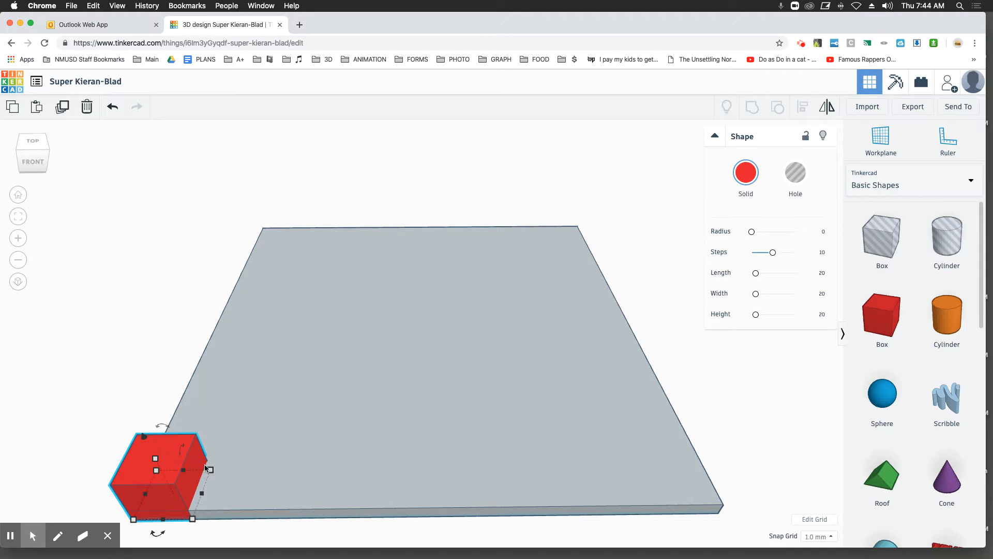
pyautogui.moveTo(210, 470); pyautogui.dragTo(171, 474)
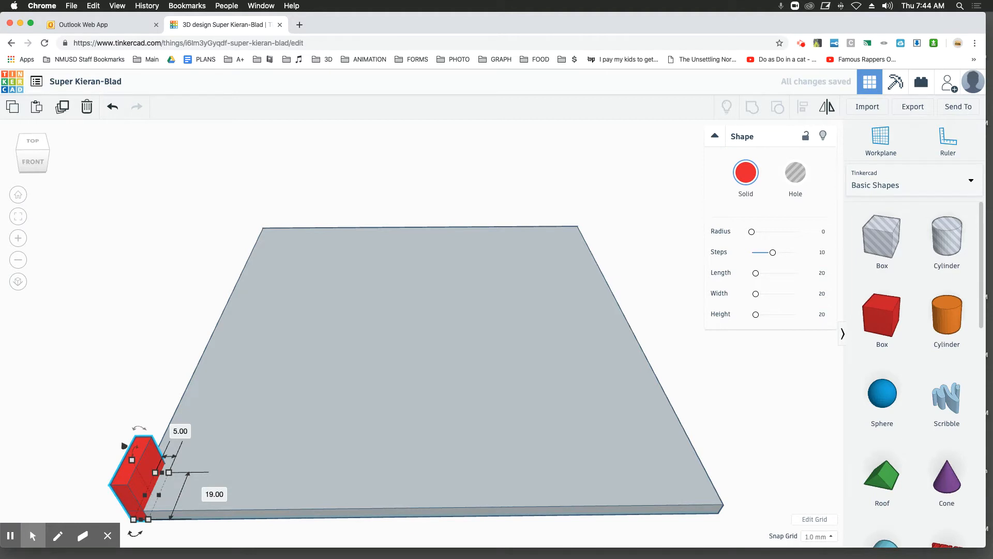
pyautogui.click(214, 494)
pyautogui.write('200')
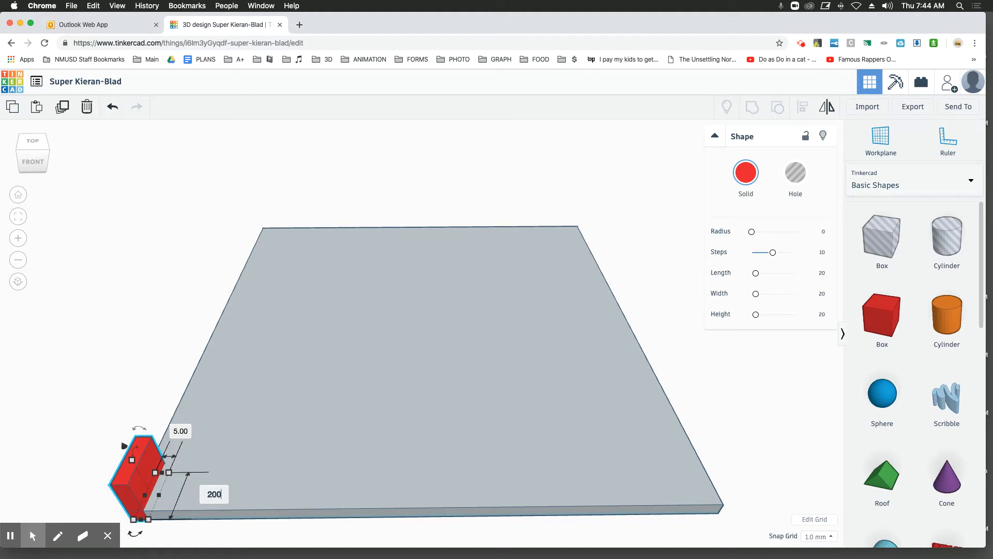
pyautogui.press('Return')
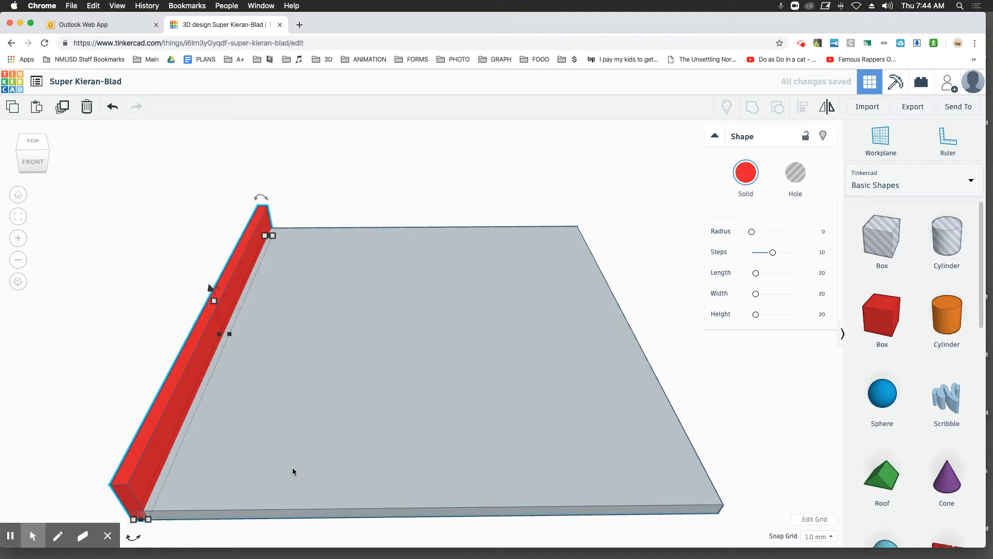
pyautogui.moveTo(272, 236)
pyautogui.mouseDown()
pyautogui.moveTo(222, 392)
pyautogui.moveTo(159, 494)
pyautogui.moveTo(265, 235)
pyautogui.mouseUp()
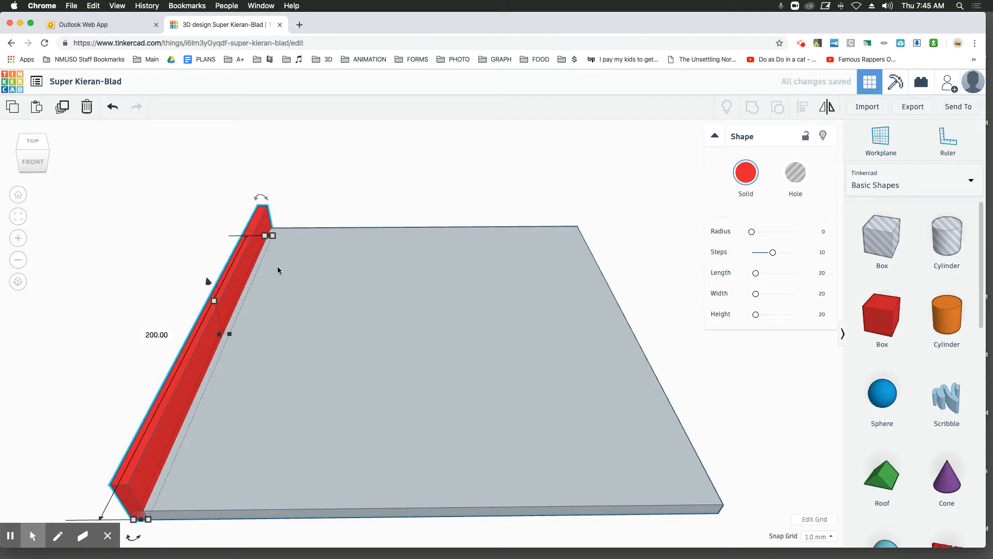
# Step: Raise the red wall and set its height to 100 mm
pyautogui.moveTo(619, 270); pyautogui.dragTo(585, 274, button='right')
pyautogui.moveTo(224, 286); pyautogui.dragTo(253, 183)
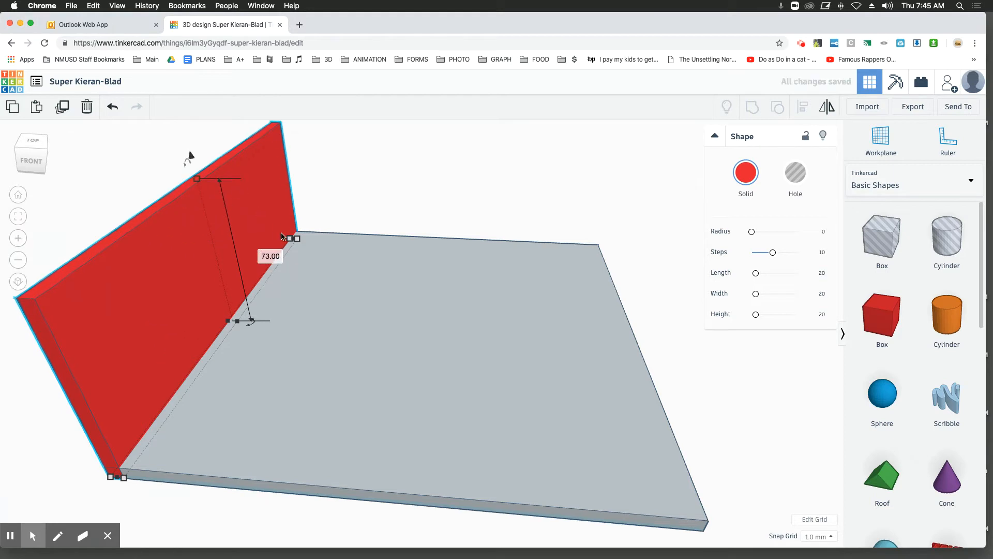
pyautogui.click(267, 255)
pyautogui.write('100')
pyautogui.press('Return')
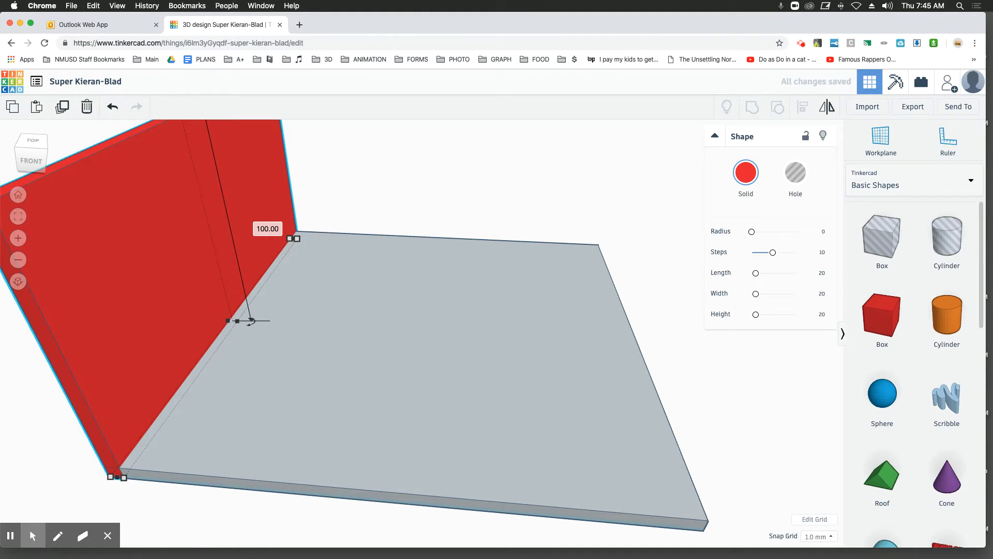
# Step: Move the red wall about 7 mm inward and 5 mm forward so it no longer lines up with the floor
pyautogui.scroll(2, 421, 333)
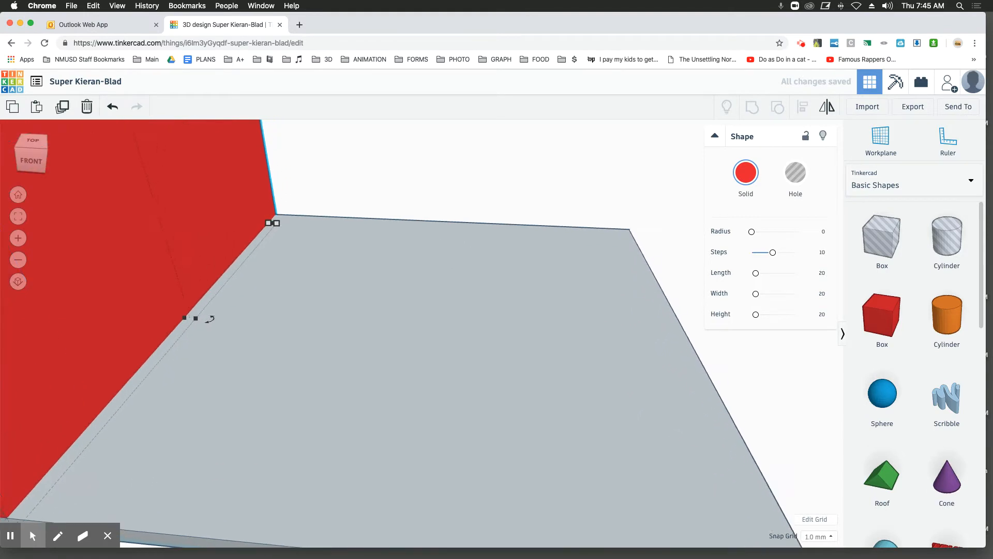
pyautogui.scroll(-4, 421, 333)
pyautogui.scroll(-3, 235, 142)
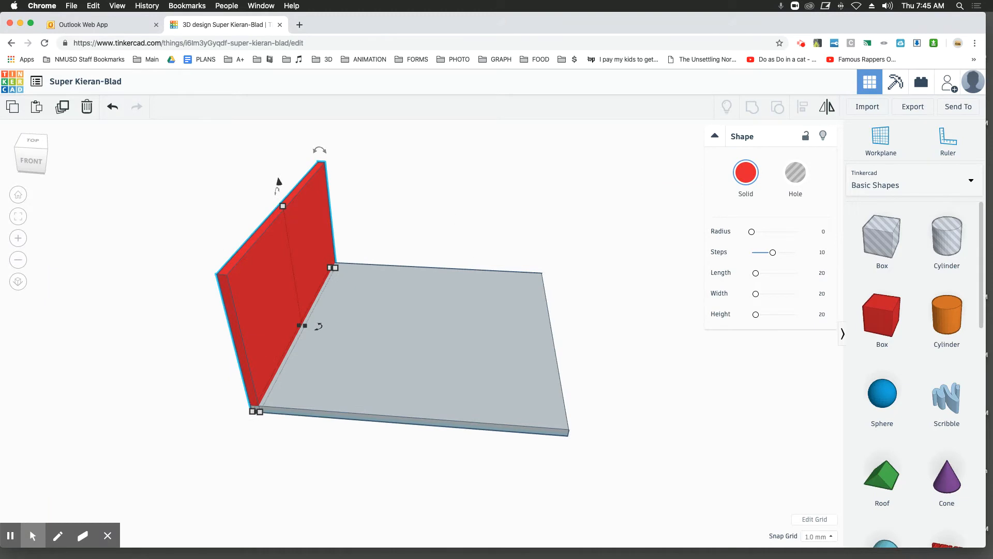
pyautogui.moveTo(483, 172)
pyautogui.mouseDown(button='right')
pyautogui.moveTo(486, 197)
pyautogui.moveTo(521, 232)
pyautogui.moveTo(515, 238)
pyautogui.moveTo(588, 181)
pyautogui.moveTo(560, 203)
pyautogui.moveTo(527, 206)
pyautogui.moveTo(487, 192)
pyautogui.moveTo(470, 166)
pyautogui.moveTo(480, 161)
pyautogui.mouseUp(button='right')
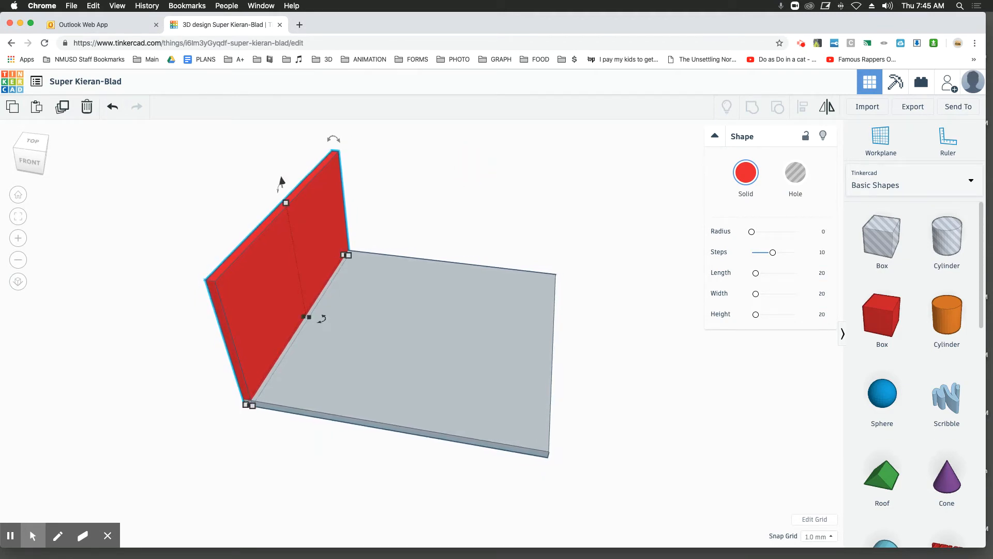
pyautogui.moveTo(283, 253); pyautogui.dragTo(288, 258)
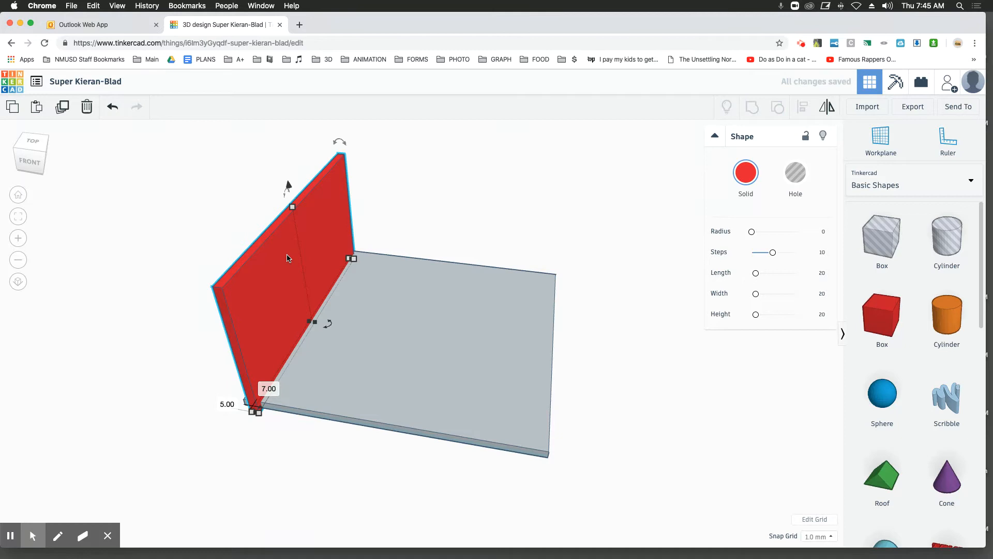
# Step: Align the red wall flush with the floor slab's left and front edges using the Align tool
pyautogui.moveTo(159, 241); pyautogui.dragTo(266, 207, button='right')
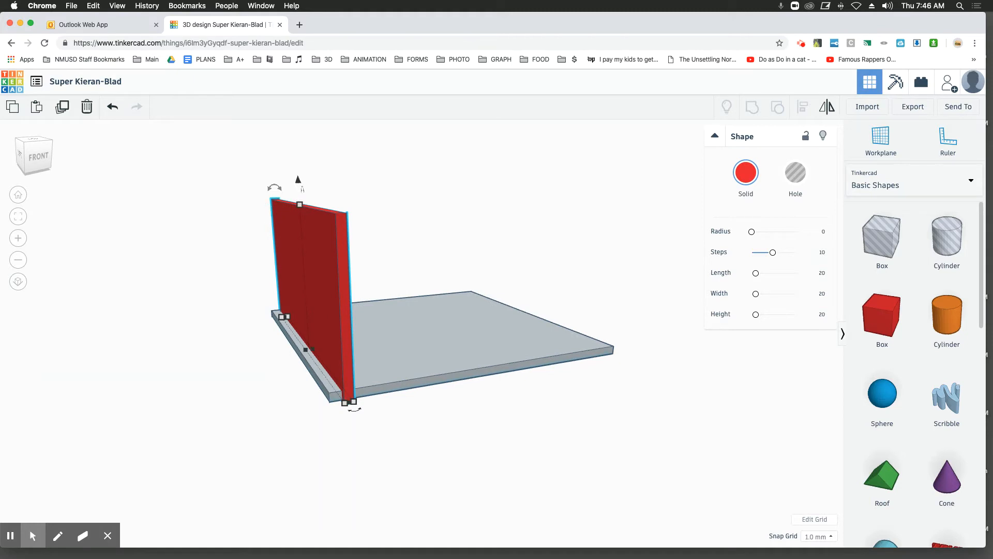
pyautogui.click(245, 239)
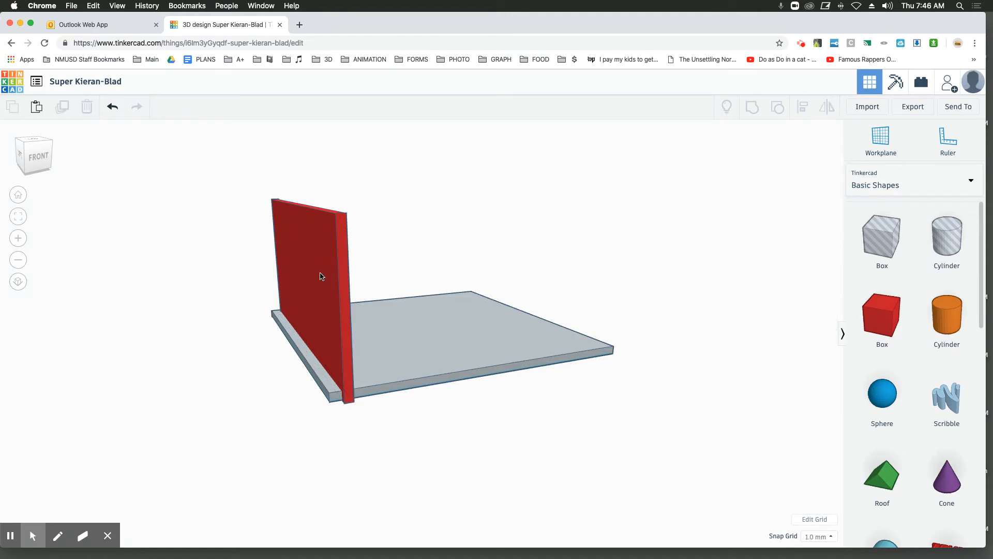
pyautogui.moveTo(165, 156); pyautogui.dragTo(486, 423)
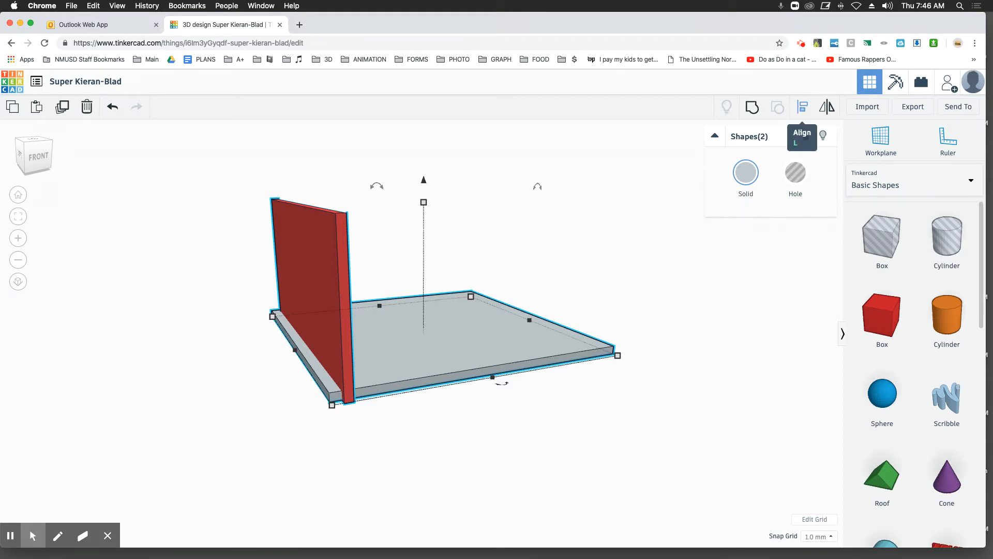
pyautogui.click(803, 107)
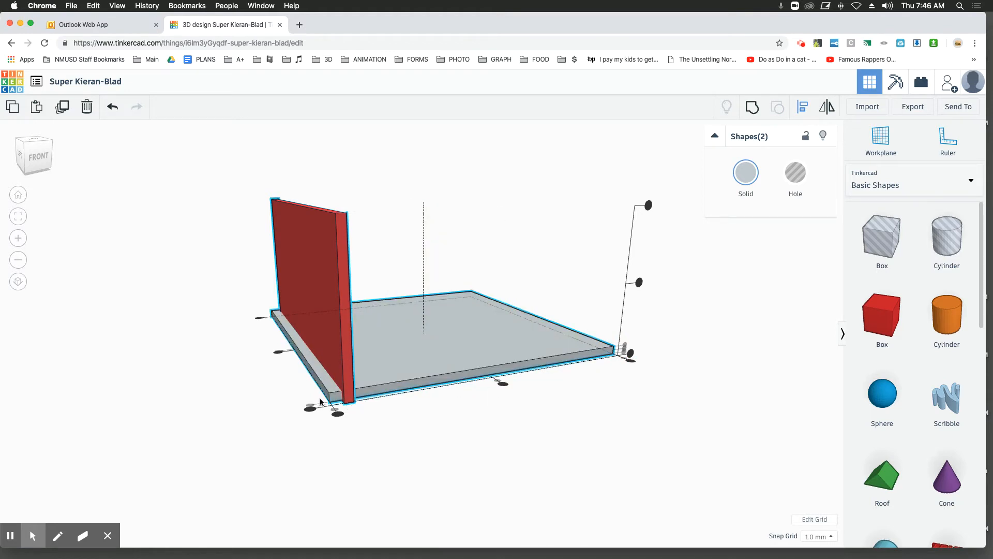
pyautogui.click(309, 410)
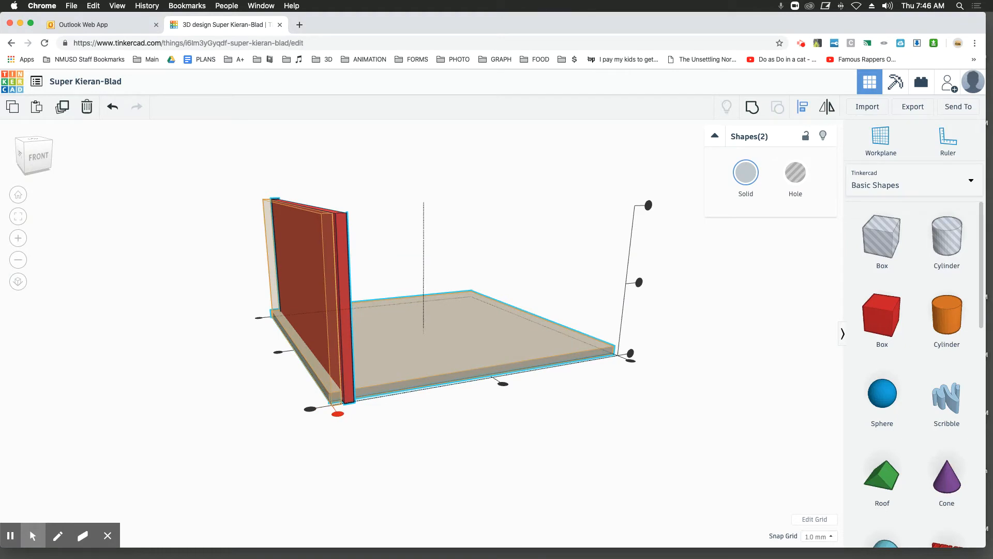
pyautogui.click(337, 413)
pyautogui.moveTo(396, 458); pyautogui.dragTo(686, 445, button='right')
pyautogui.press('l')
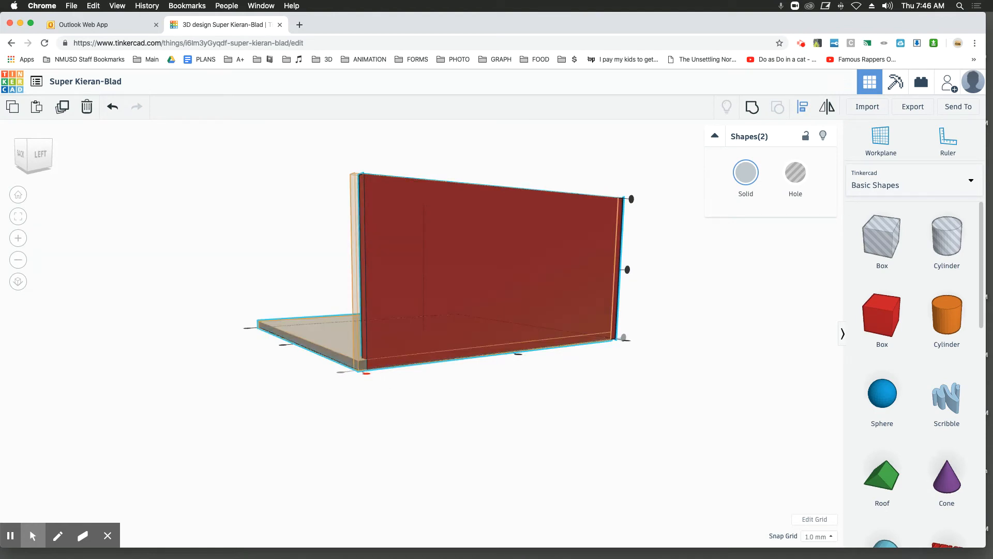
pyautogui.click(368, 376)
pyautogui.click(743, 321)
pyautogui.moveTo(743, 322); pyautogui.dragTo(408, 339, button='right')
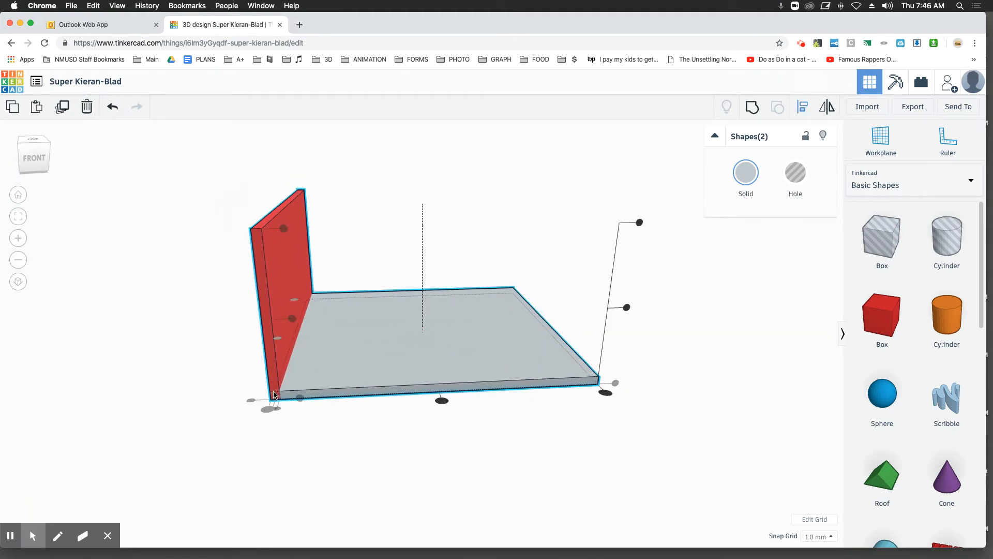
pyautogui.click(333, 443)
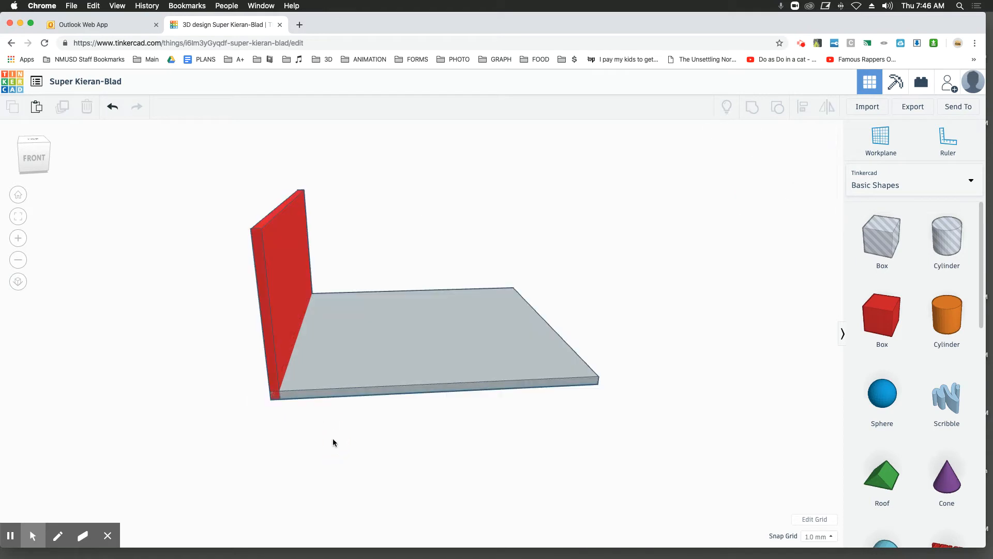
# Step: Recolour the left wall white
pyautogui.click(299, 285)
pyautogui.click(745, 172)
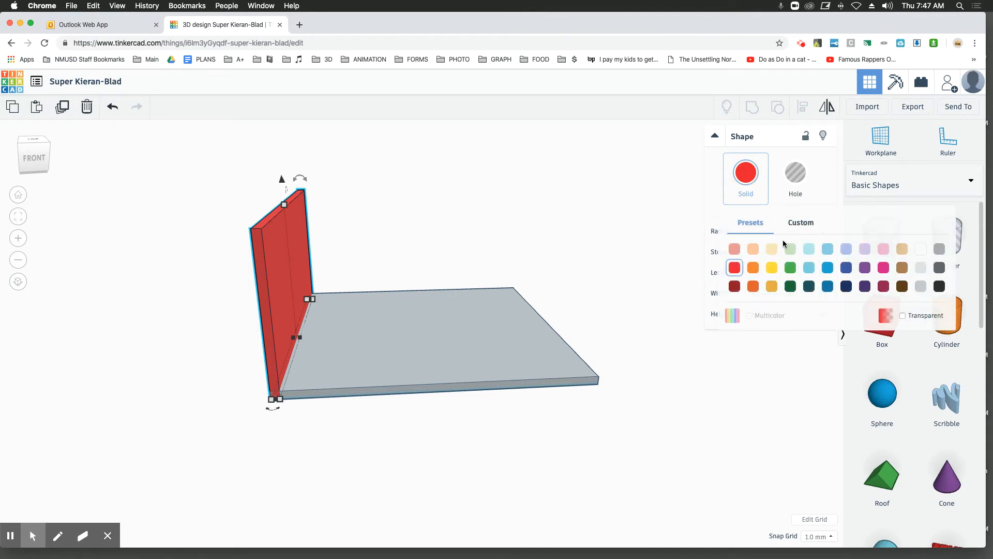
pyautogui.click(921, 249)
# Step: Paste a copy of the white wall and rotate it -90° so it stands perpendicular to the original
pyautogui.moveTo(691, 228); pyautogui.dragTo(593, 272, button='right')
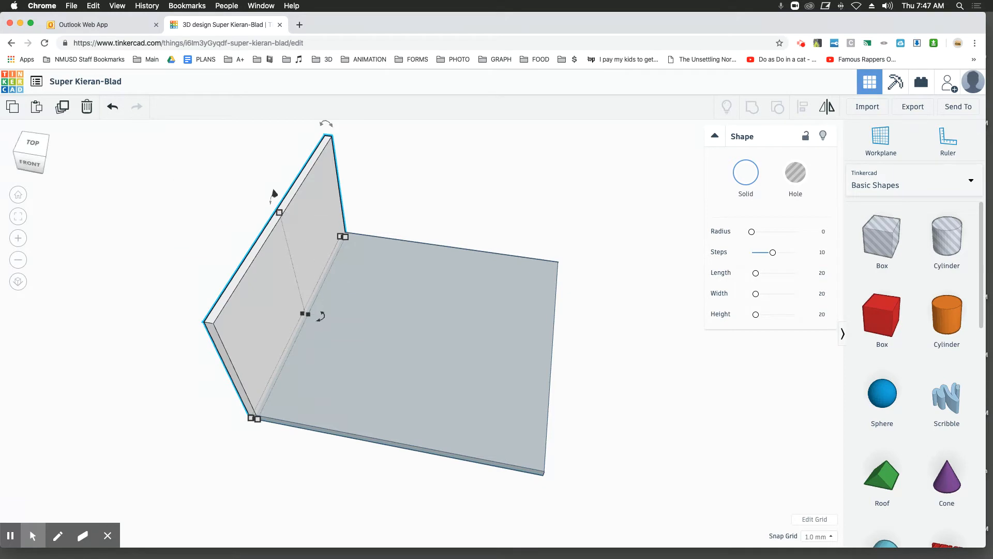
pyautogui.click(17, 111)
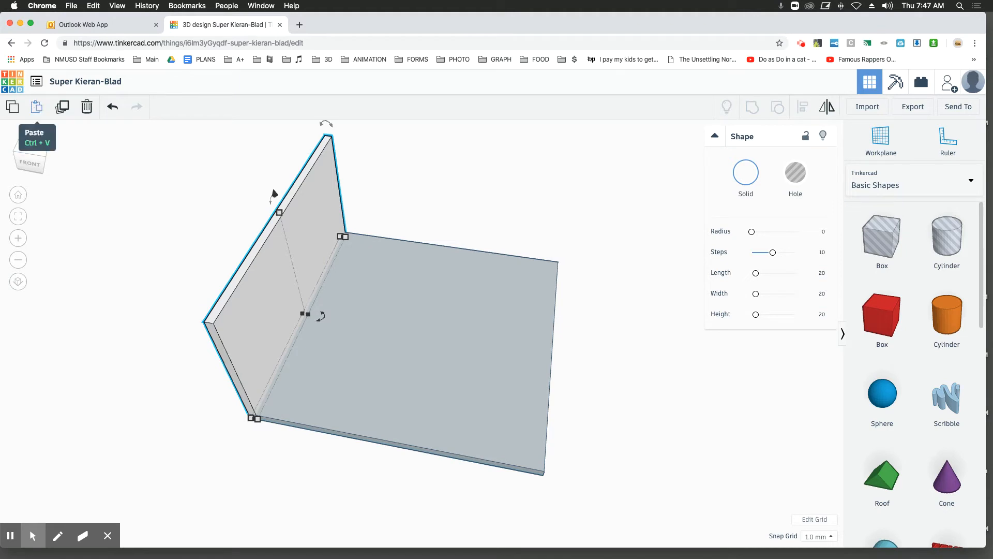
pyautogui.click(35, 110)
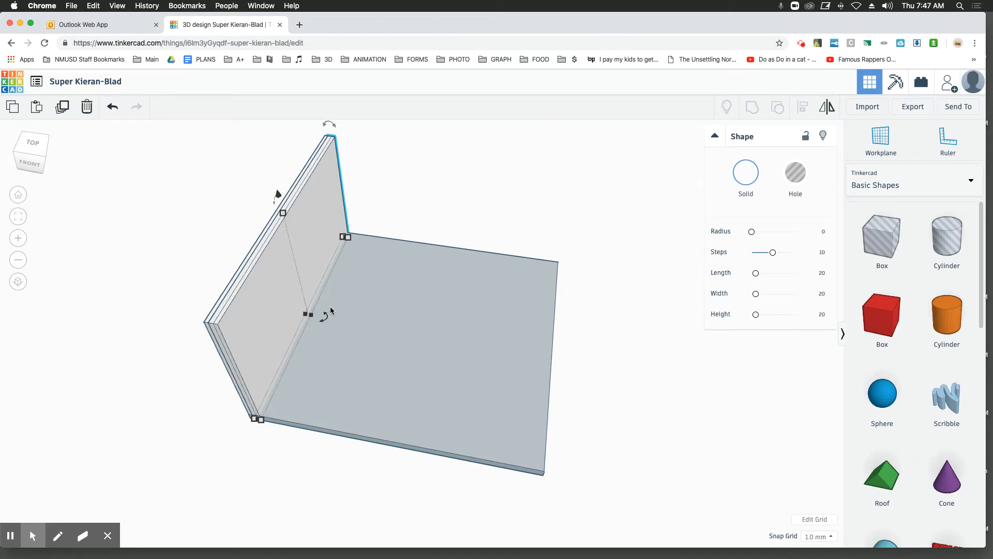
pyautogui.moveTo(325, 316); pyautogui.dragTo(290, 383)
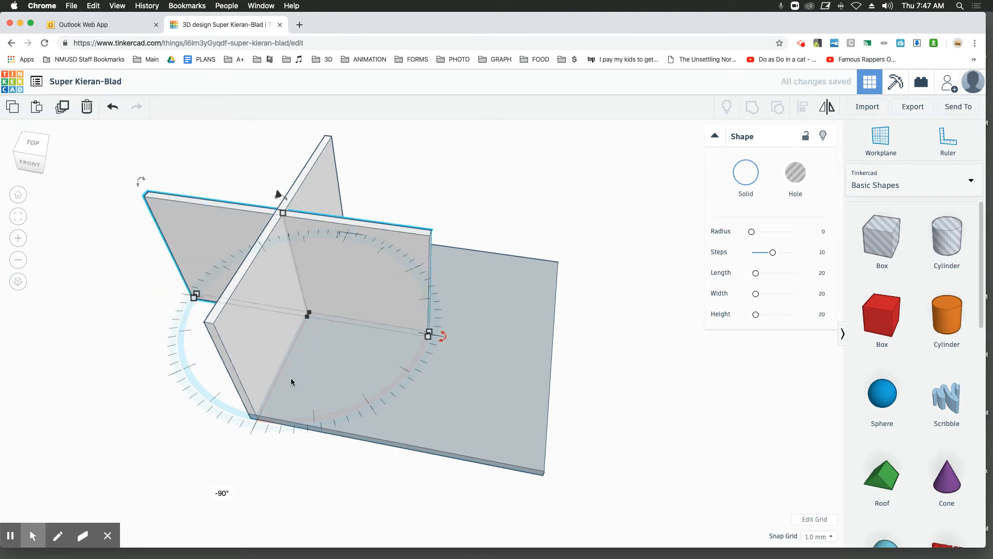
# Step: Move the rotated wall copy across the floor towards its back edge
pyautogui.click(403, 188)
pyautogui.moveTo(361, 236); pyautogui.dragTo(526, 209)
pyautogui.moveTo(663, 322); pyautogui.dragTo(416, 268, button='right')
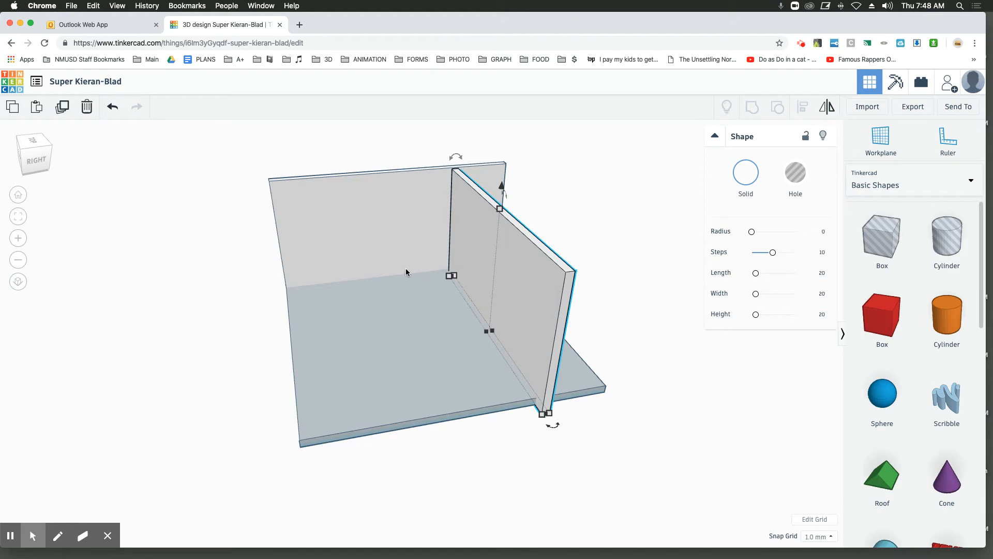
# Step: Align the second wall with the floor so it sits flush along the back edge and meets the left wall
pyautogui.click(355, 345)
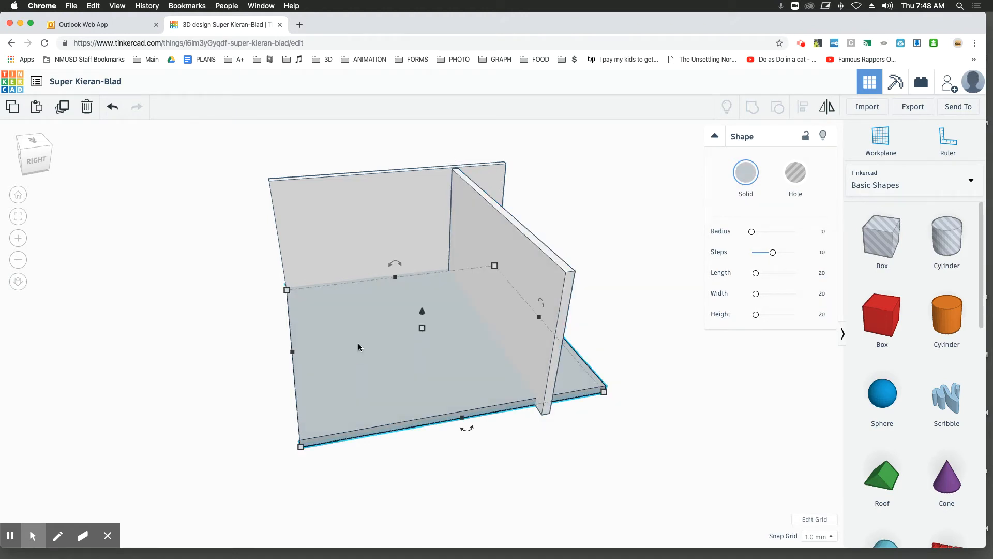
pyautogui.keyDown('shift'); pyautogui.click(547, 254); pyautogui.keyUp('shift')
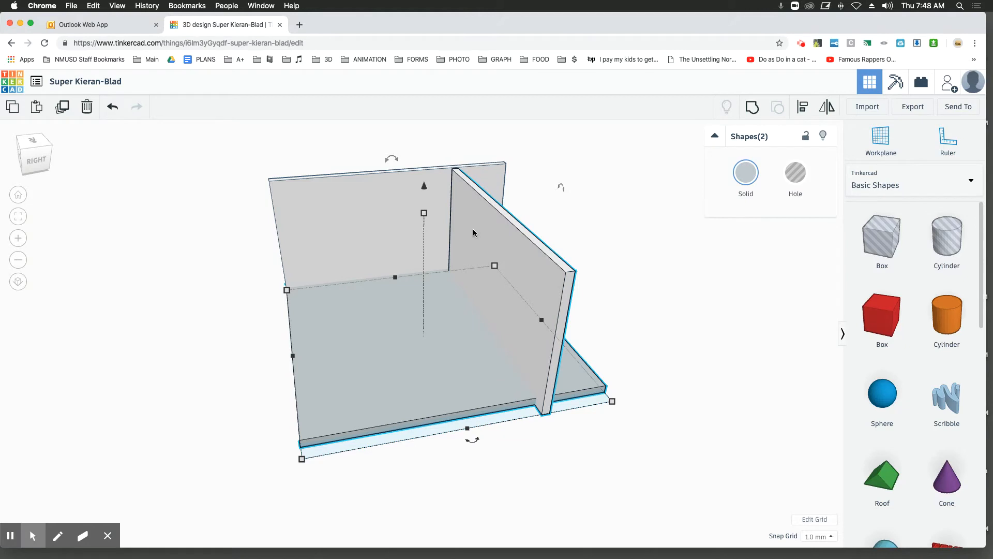
pyautogui.moveTo(675, 299); pyautogui.dragTo(634, 233, button='right')
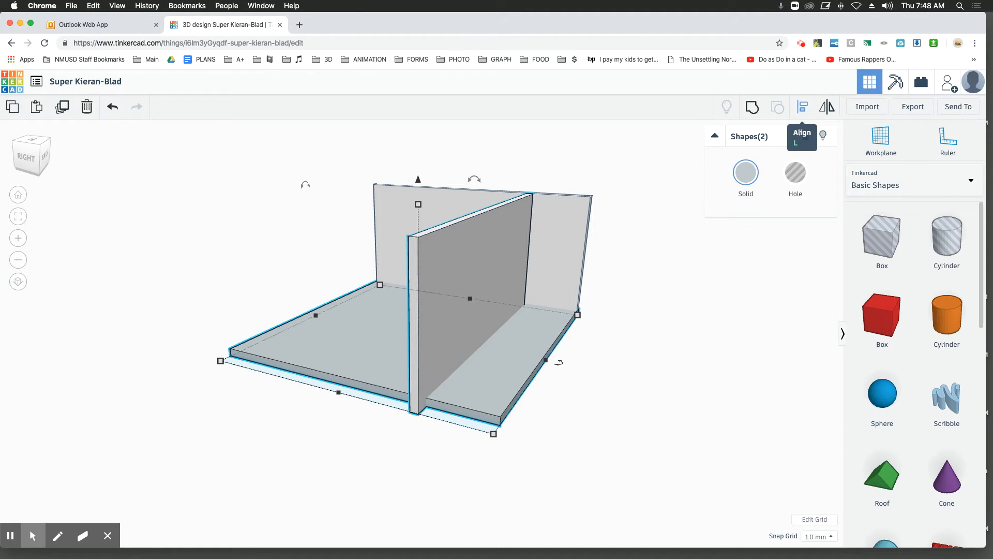
pyautogui.click(801, 110)
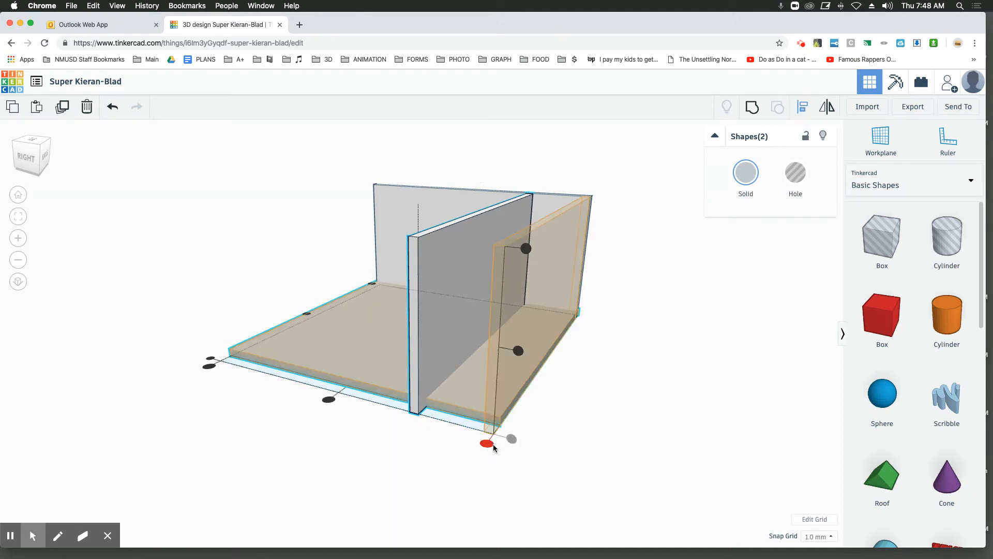
pyautogui.click(489, 443)
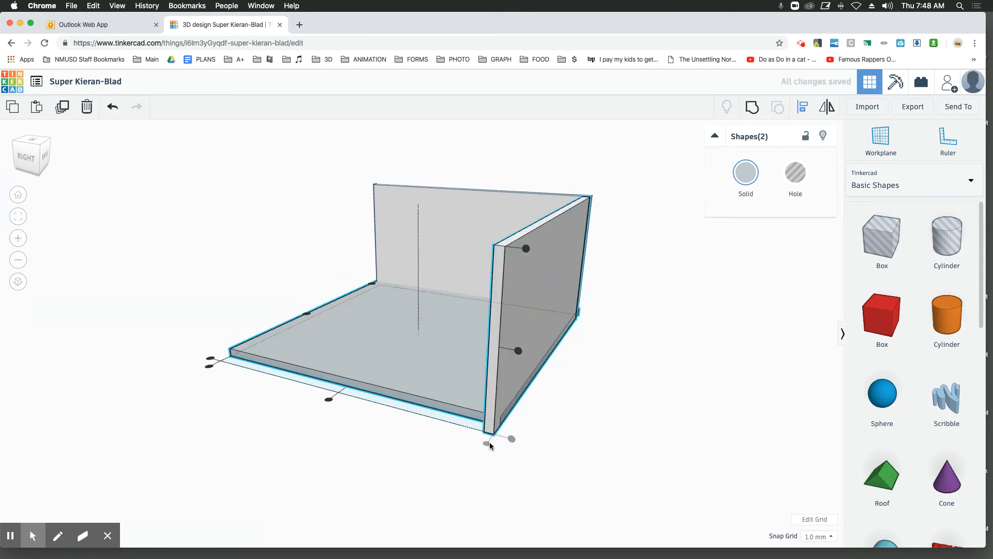
pyautogui.click(371, 282)
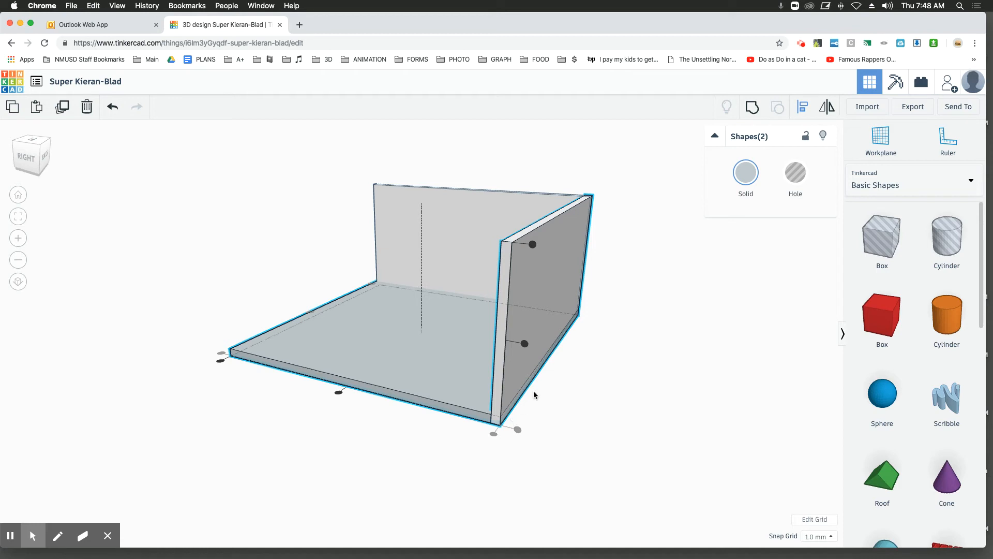
pyautogui.moveTo(617, 335); pyautogui.dragTo(772, 322, button='right')
pyautogui.moveTo(550, 403); pyautogui.dragTo(630, 424, button='right')
pyautogui.click(634, 415)
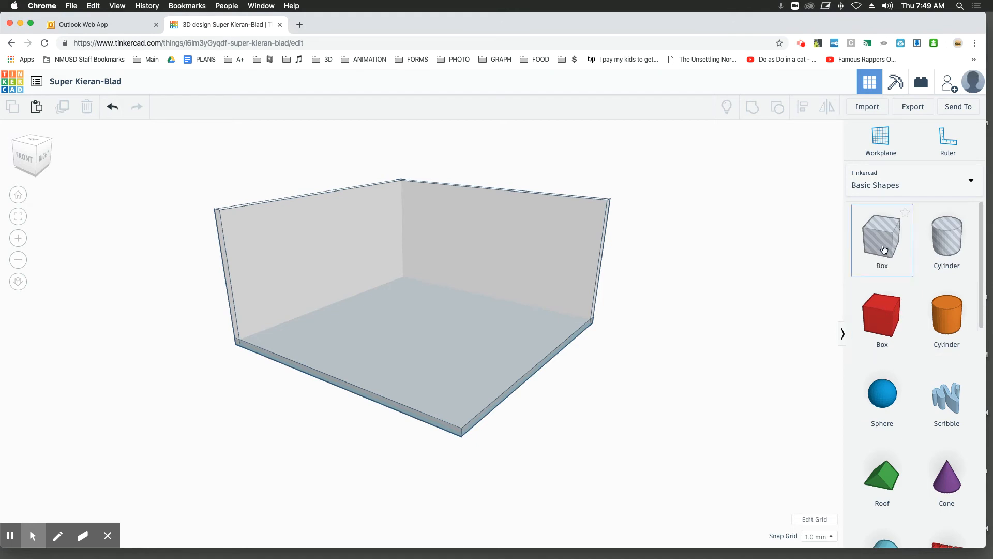
# Step: Place a hole box through the left wall near its front end, just above the floor
pyautogui.moveTo(665, 329); pyautogui.dragTo(771, 308, button='right')
pyautogui.moveTo(627, 299); pyautogui.dragTo(660, 298, button='right')
pyautogui.moveTo(881, 238); pyautogui.dragTo(602, 331)
pyautogui.moveTo(431, 345); pyautogui.dragTo(303, 353)
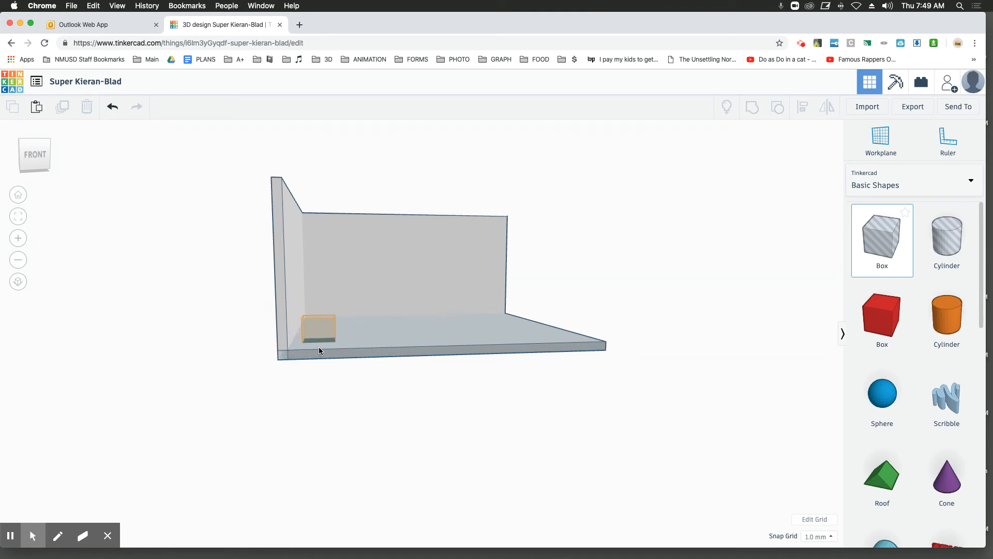
pyautogui.moveTo(303, 350); pyautogui.dragTo(288, 356)
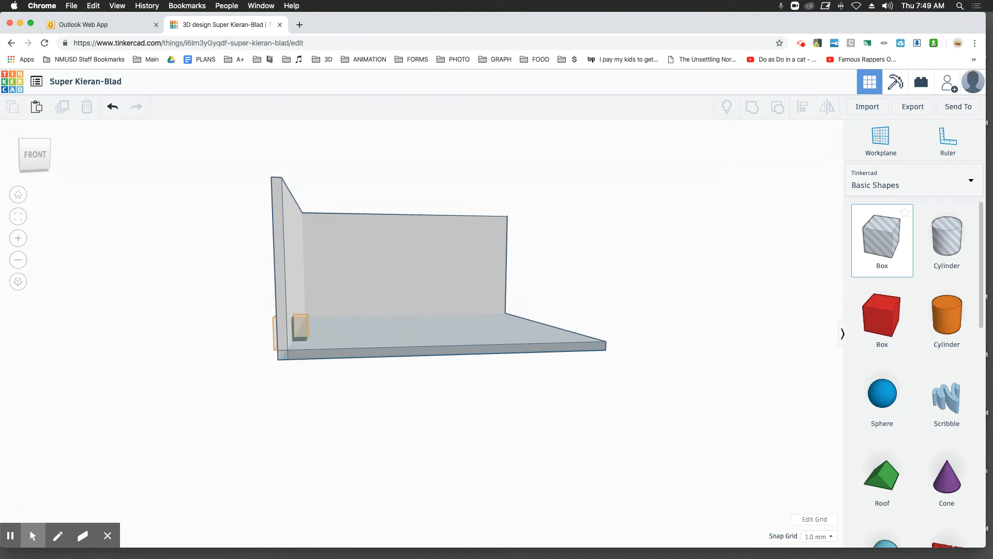
pyautogui.moveTo(291, 349); pyautogui.dragTo(291, 350)
# Step: Raise the hole box to window height on the left wall
pyautogui.moveTo(581, 373); pyautogui.dragTo(416, 392, button='right')
pyautogui.scroll(-3, 416, 391)
pyautogui.scroll(8, 417, 391)
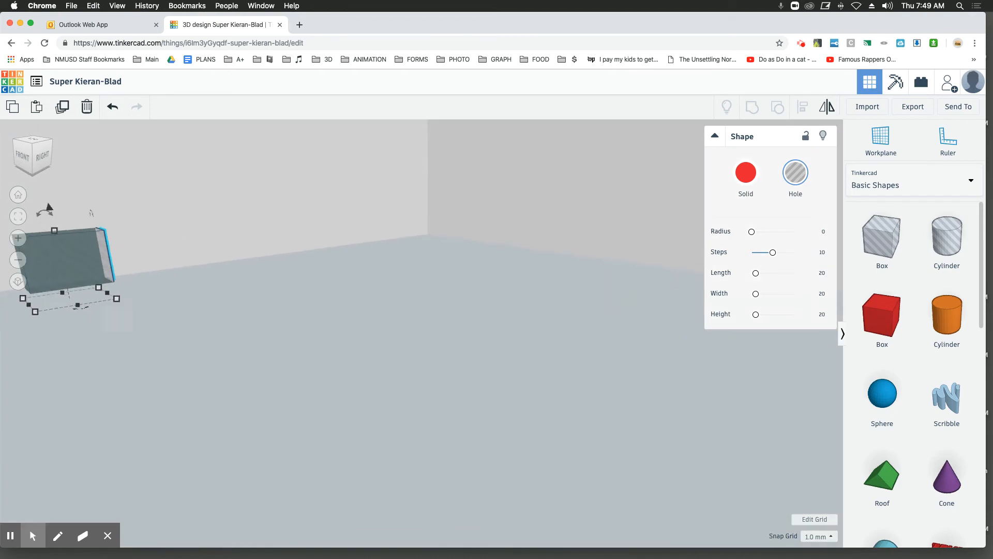
pyautogui.scroll(-2, 417, 391)
pyautogui.moveTo(302, 317); pyautogui.dragTo(743, 412, button='middle')
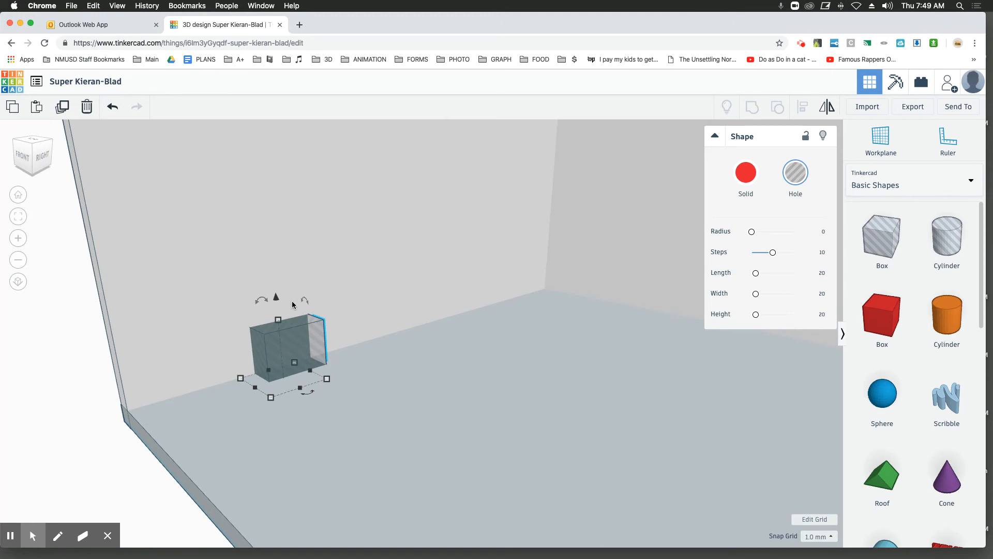
pyautogui.moveTo(277, 296); pyautogui.dragTo(266, 120)
pyautogui.moveTo(243, 306); pyautogui.dragTo(608, 348, button='right')
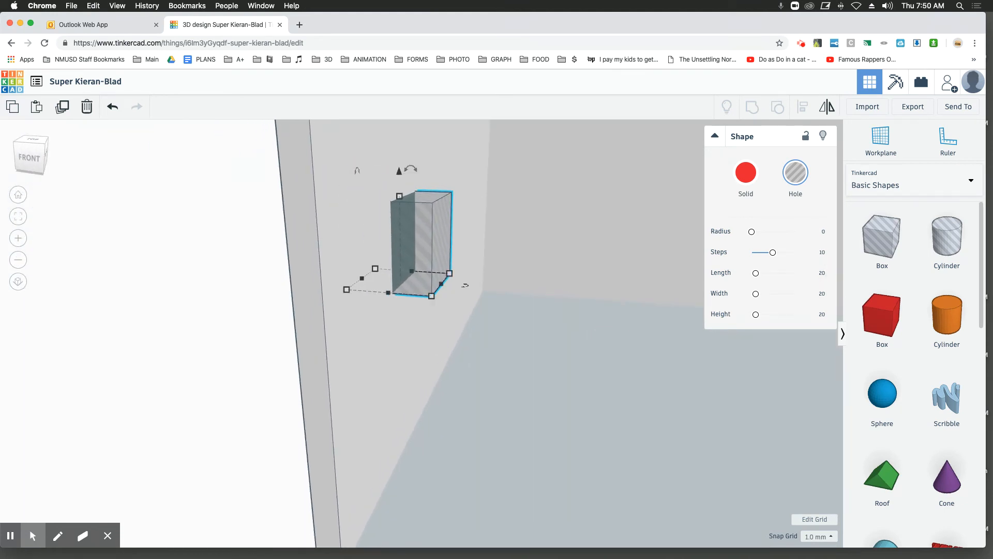
# Step: Stretch the hole box at both ends along the left wall to a length of 70 mm
pyautogui.moveTo(432, 297)
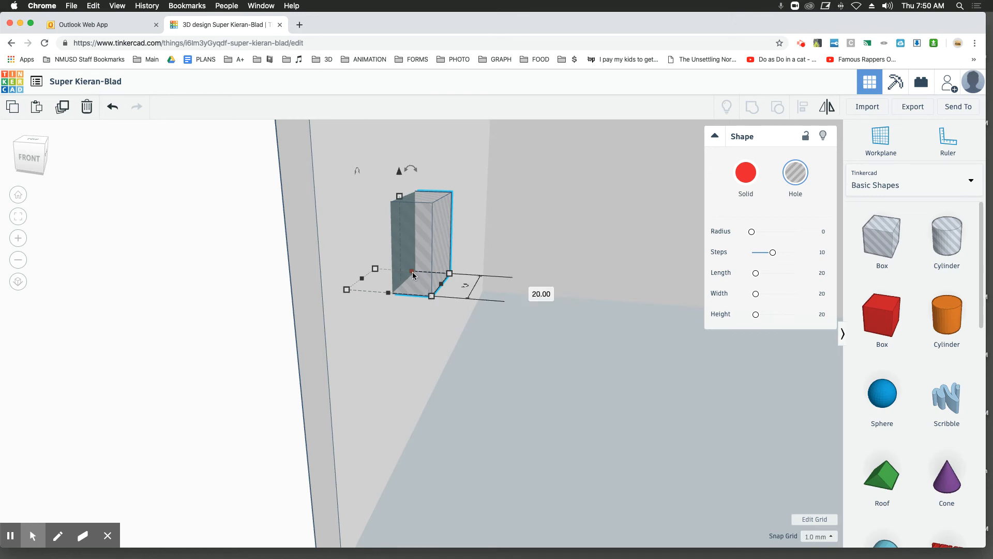
pyautogui.moveTo(412, 270); pyautogui.dragTo(441, 237)
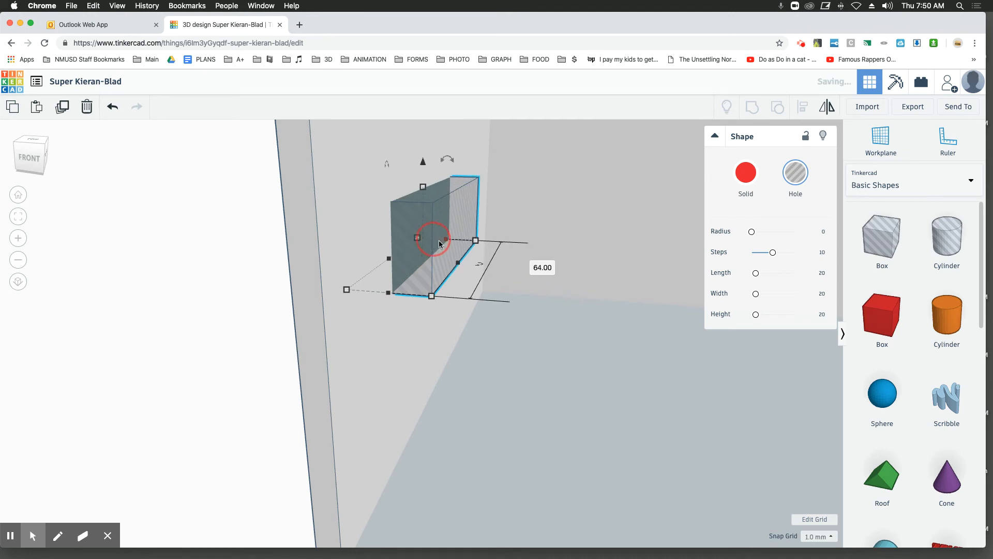
pyautogui.moveTo(504, 351)
pyautogui.mouseDown(button='right')
pyautogui.moveTo(545, 343)
pyautogui.moveTo(522, 352)
pyautogui.mouseUp(button='right')
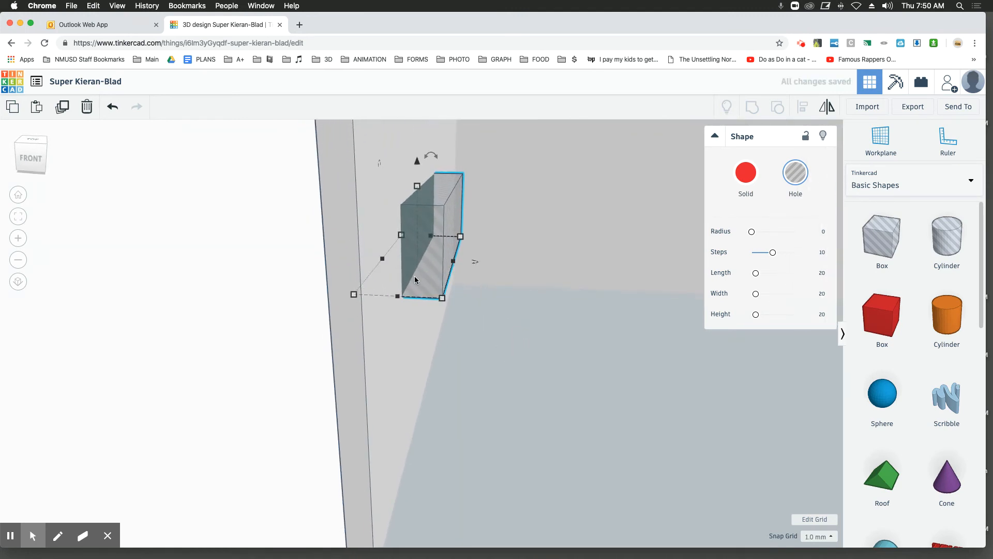
pyautogui.moveTo(399, 298); pyautogui.dragTo(392, 305)
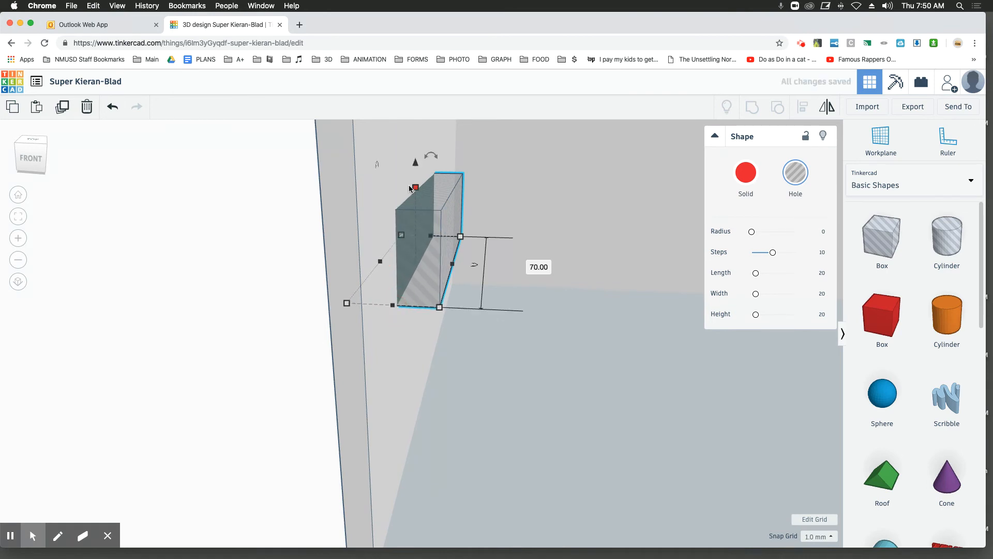
# Step: Resize the window hole box to 61 mm long and 31 mm high
pyautogui.moveTo(417, 189); pyautogui.dragTo(418, 162)
pyautogui.moveTo(538, 230); pyautogui.dragTo(451, 228, button='right')
pyautogui.moveTo(329, 290); pyautogui.dragTo(339, 280)
pyautogui.moveTo(534, 254); pyautogui.dragTo(522, 254)
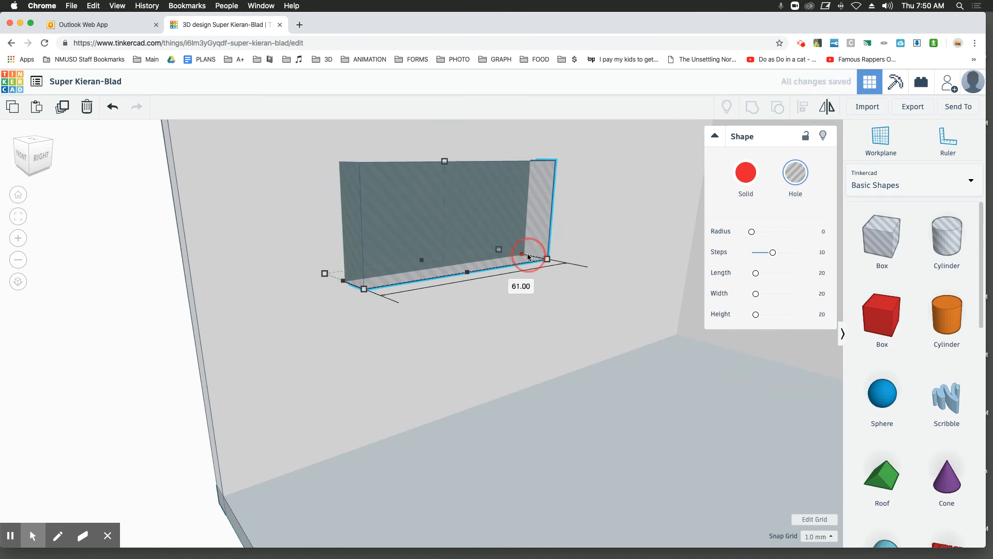
pyautogui.moveTo(448, 162); pyautogui.dragTo(446, 144)
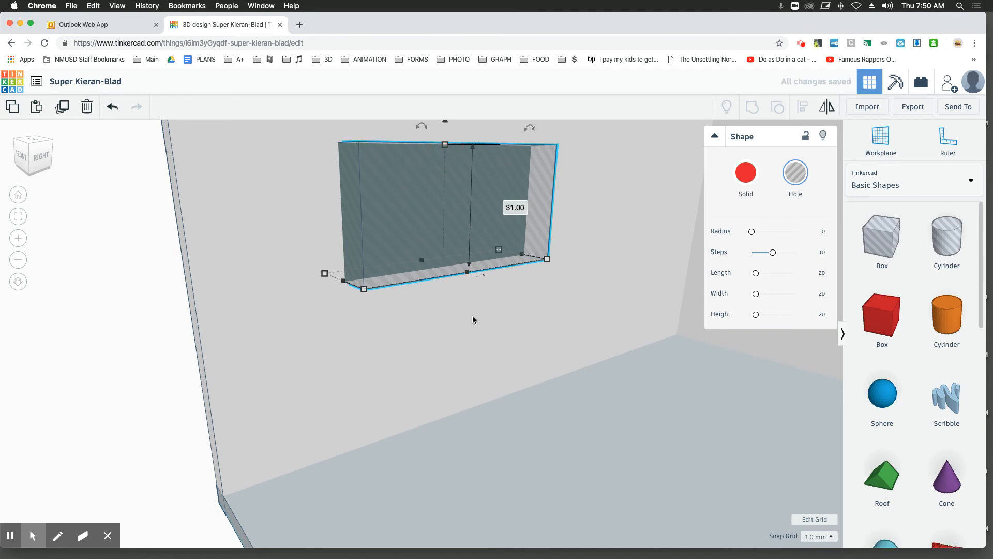
pyautogui.scroll(3, 505, 399)
pyautogui.scroll(-2, 505, 399)
pyautogui.scroll(-3, 505, 399)
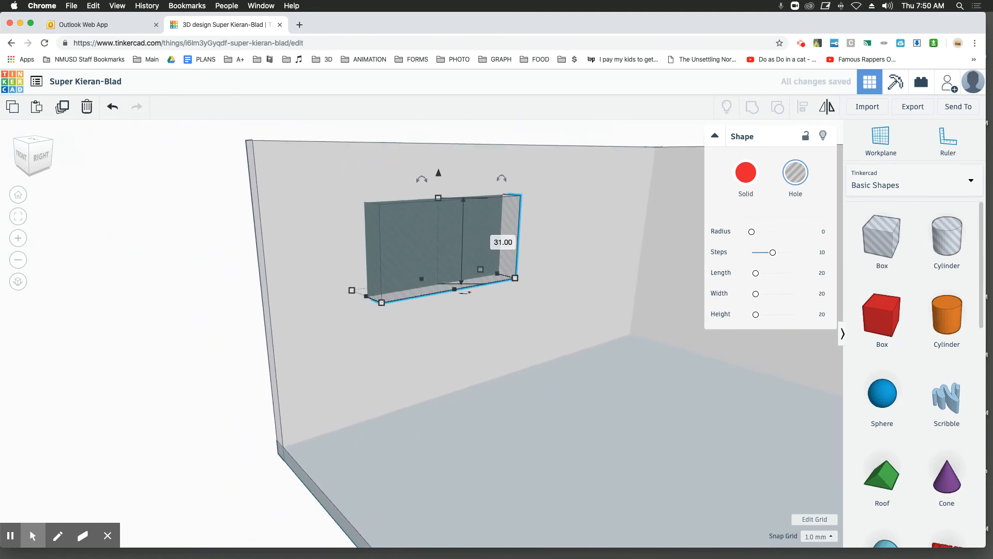
pyautogui.scroll(-2, 508, 401)
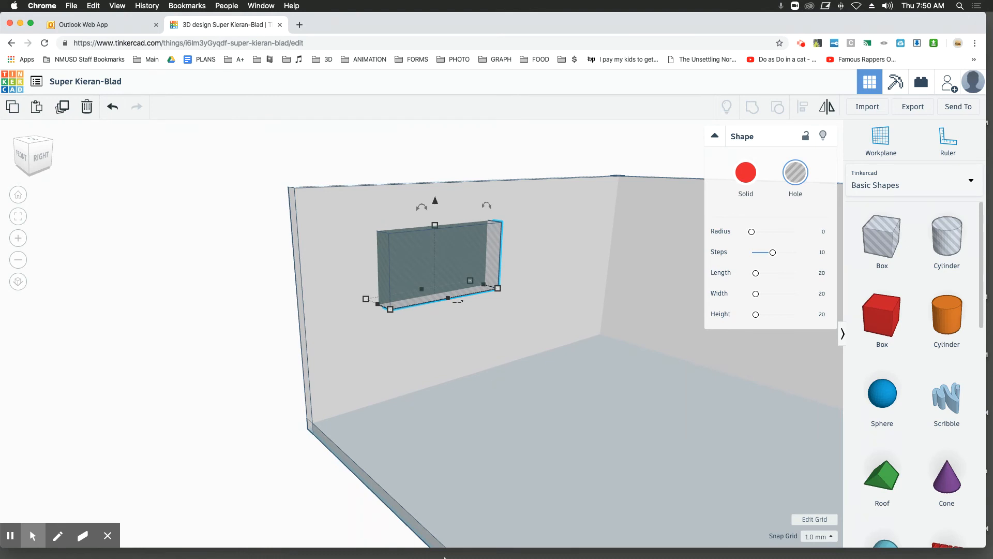
pyautogui.moveTo(444, 557)
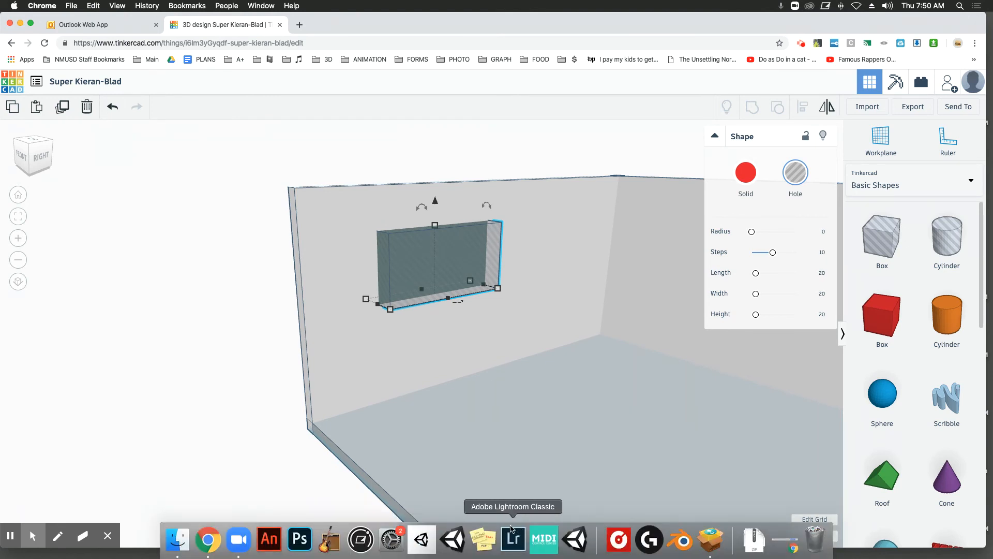
pyautogui.click(246, 546)
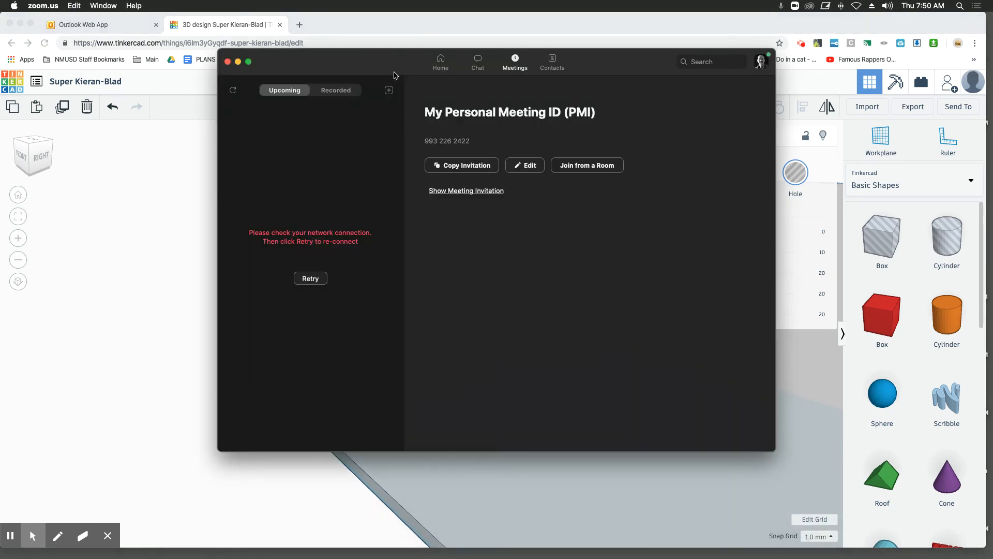
pyautogui.moveTo(394, 75); pyautogui.dragTo(0, 78)
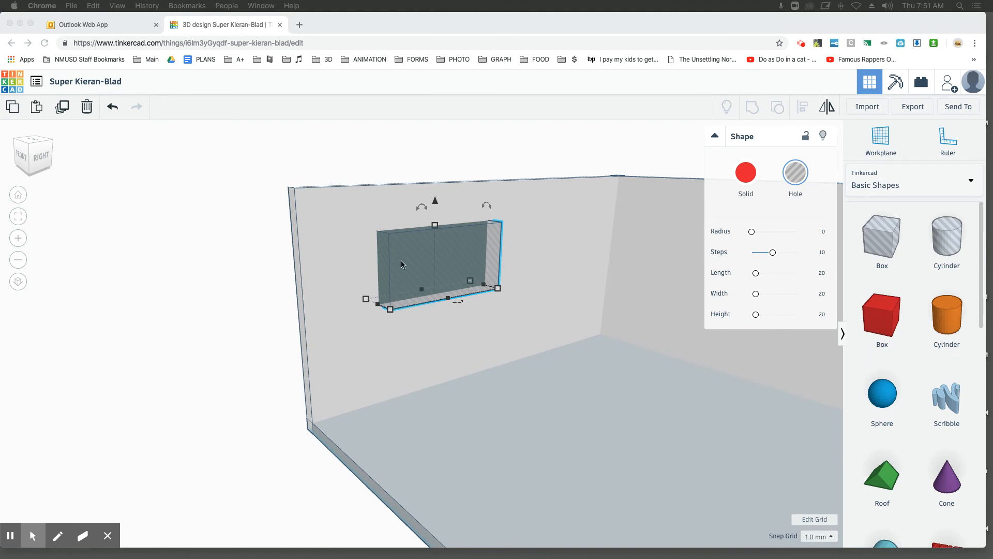
# Step: Group the left wall with the window hole box to cut the window opening through the wall
pyautogui.moveTo(156, 263); pyautogui.dragTo(193, 260, button='right')
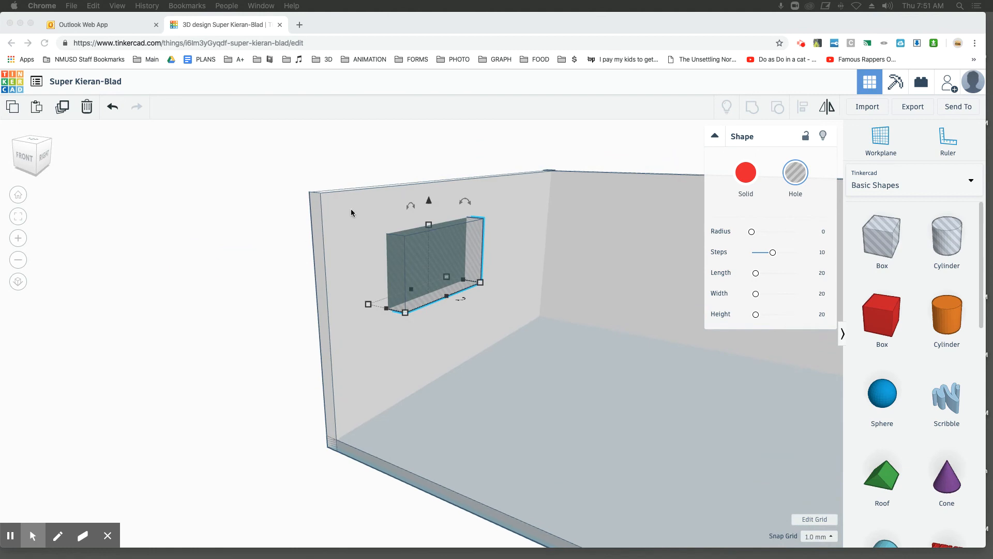
pyautogui.click(279, 173)
pyautogui.moveTo(296, 155); pyautogui.dragTo(416, 270)
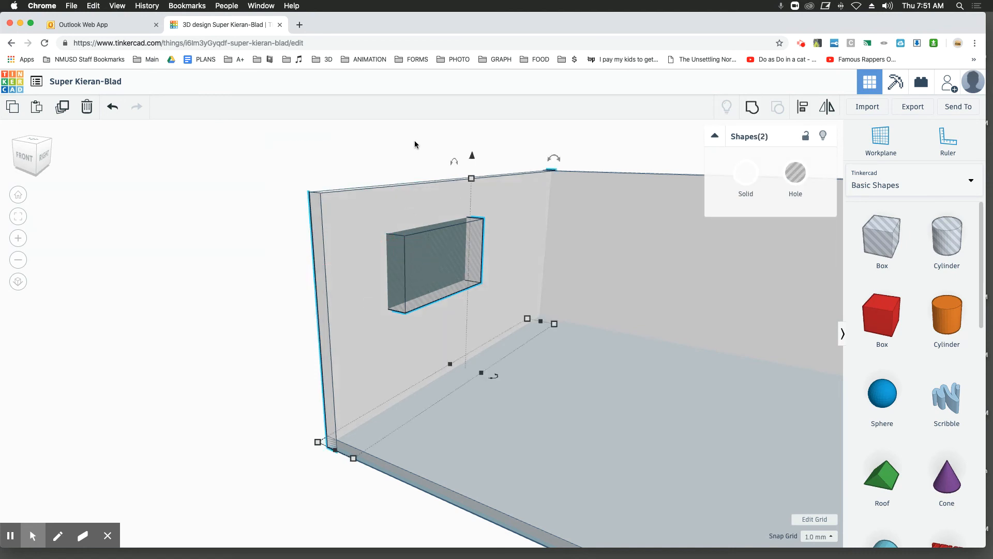
pyautogui.click(362, 155)
pyautogui.moveTo(237, 153); pyautogui.dragTo(484, 314)
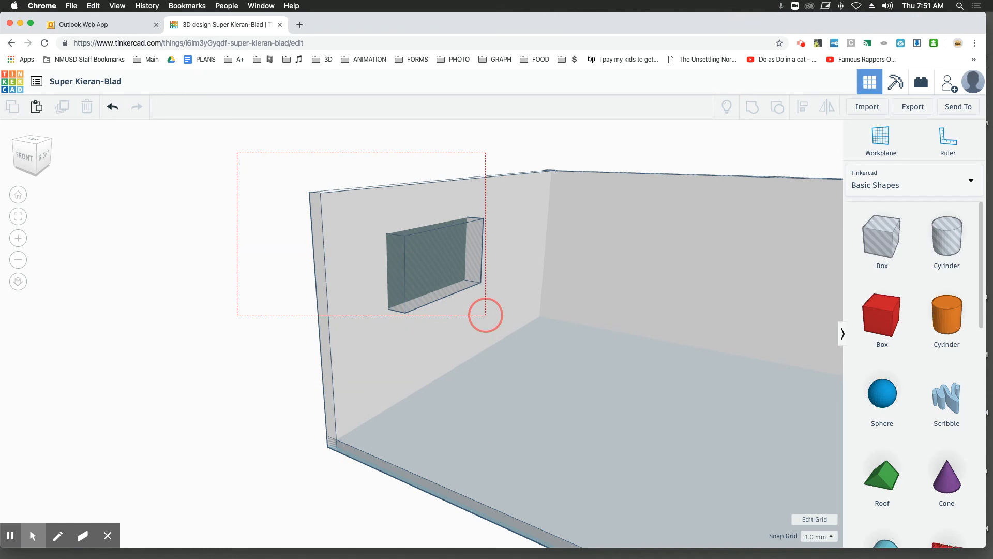
pyautogui.moveTo(486, 314); pyautogui.dragTo(485, 314)
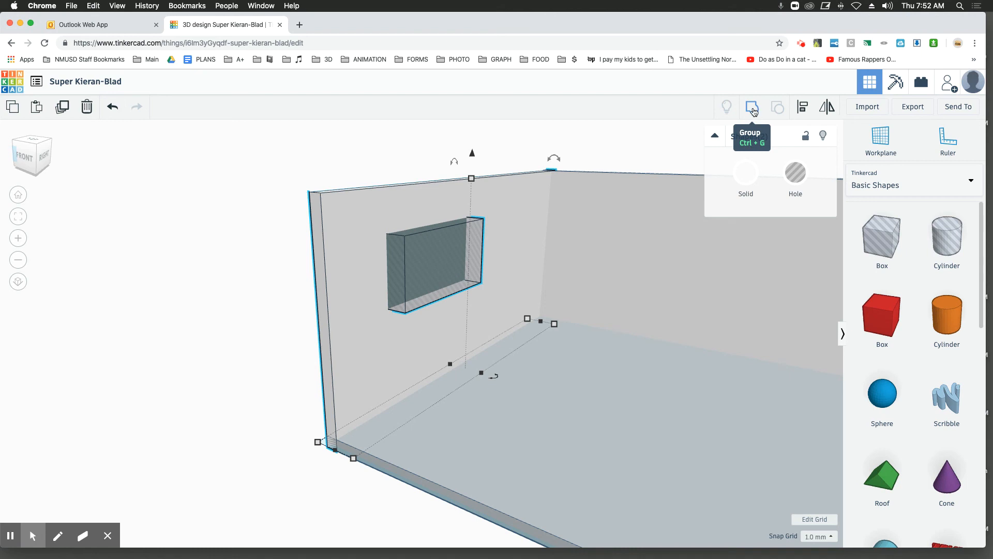
pyautogui.click(752, 108)
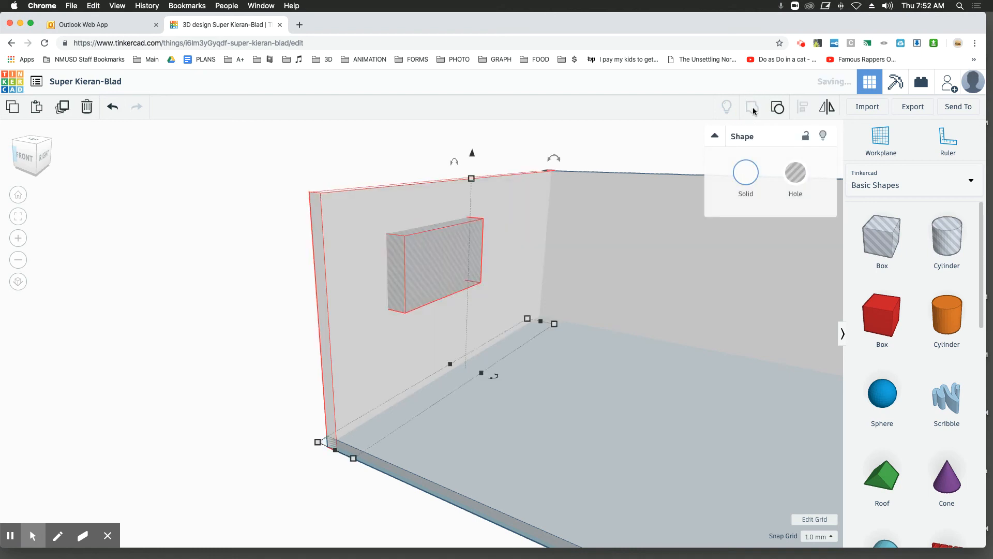
pyautogui.click(594, 149)
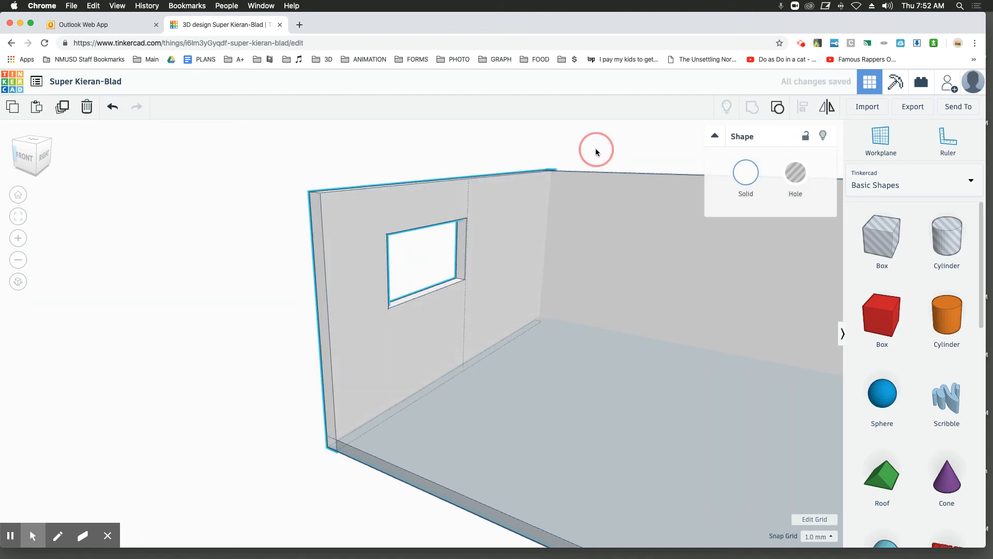
pyautogui.moveTo(612, 154); pyautogui.dragTo(656, 157, button='right')
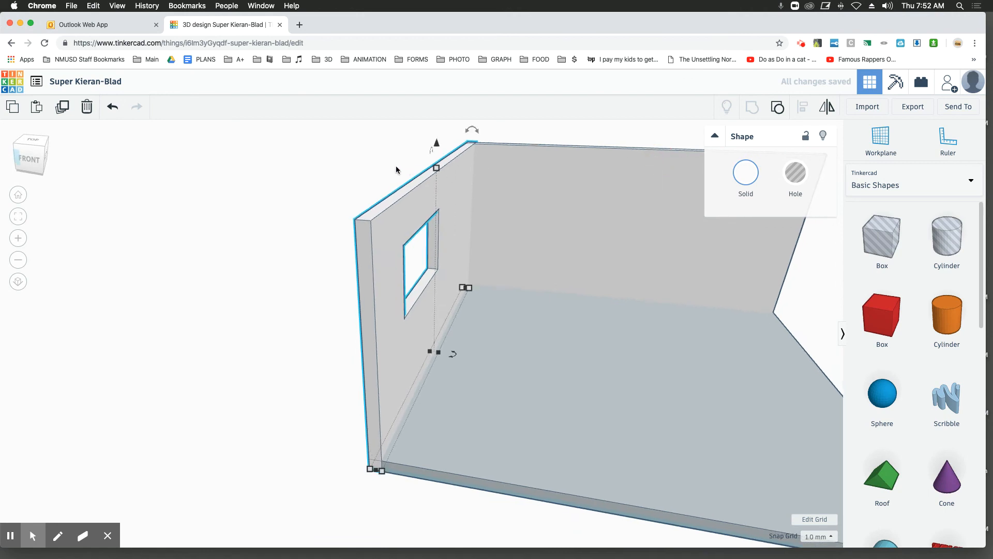
pyautogui.moveTo(359, 170); pyautogui.dragTo(293, 155, button='right')
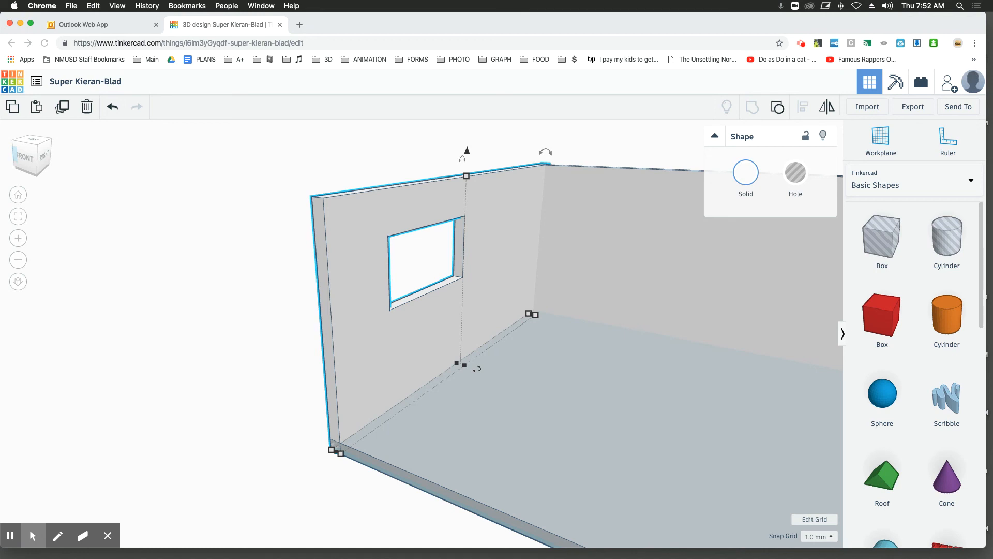
pyautogui.scroll(-5, 86, 348)
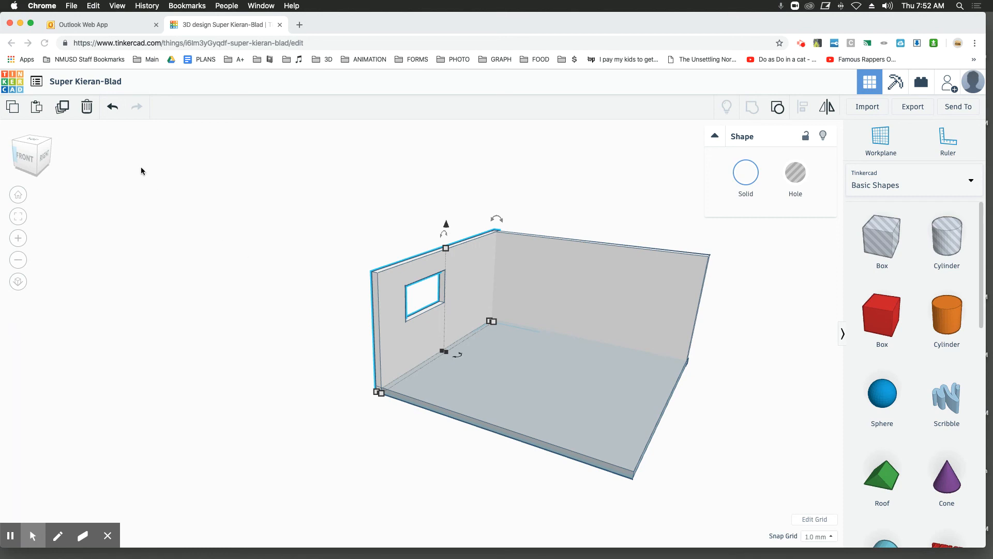
# Step: Rename the design as Screencast Room
pyautogui.click(69, 82)
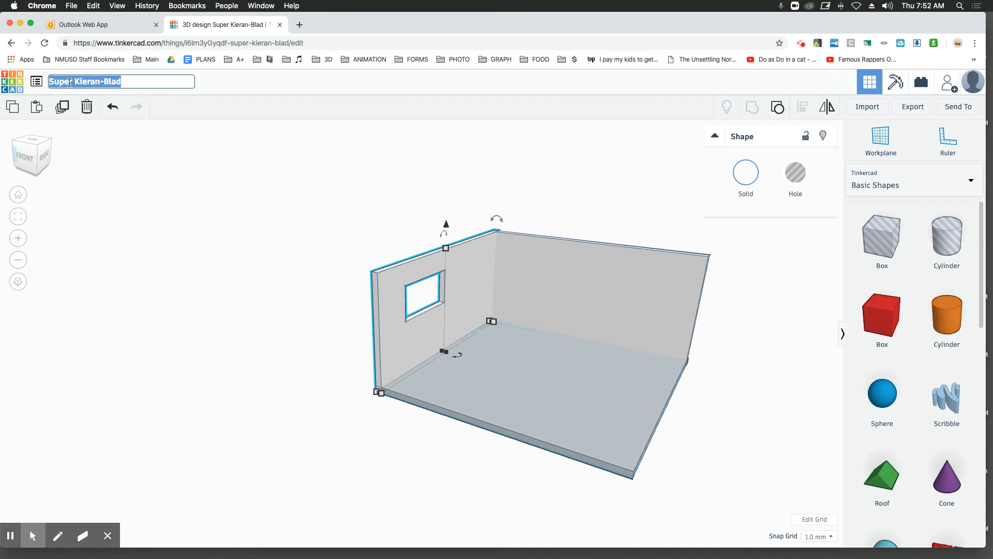
pyautogui.write('Screencast Room')
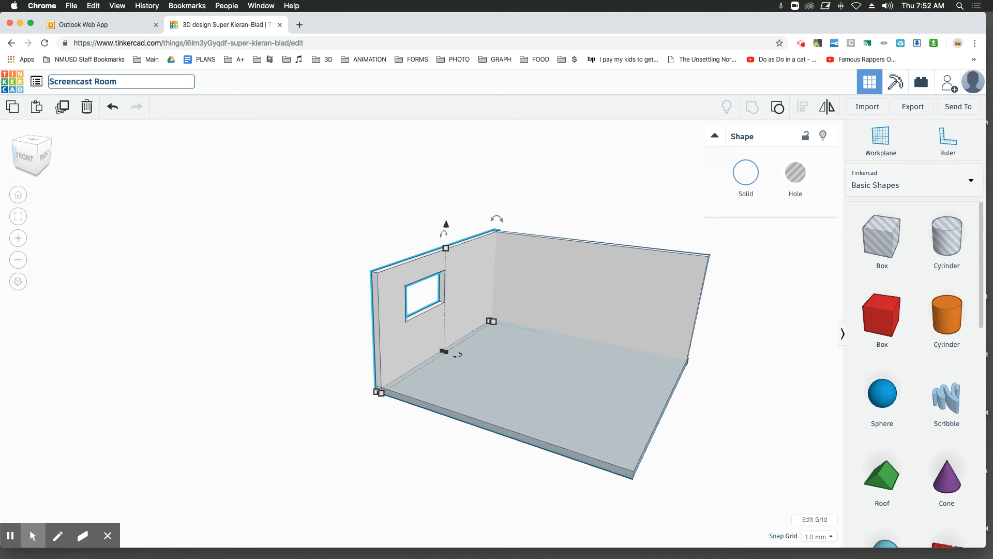
pyautogui.click(295, 209)
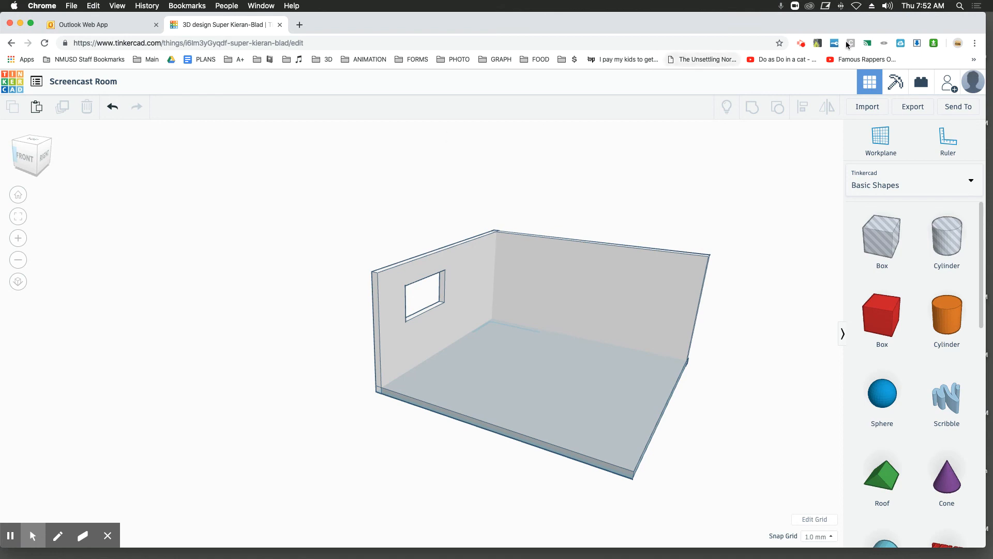
pyautogui.click(801, 46)
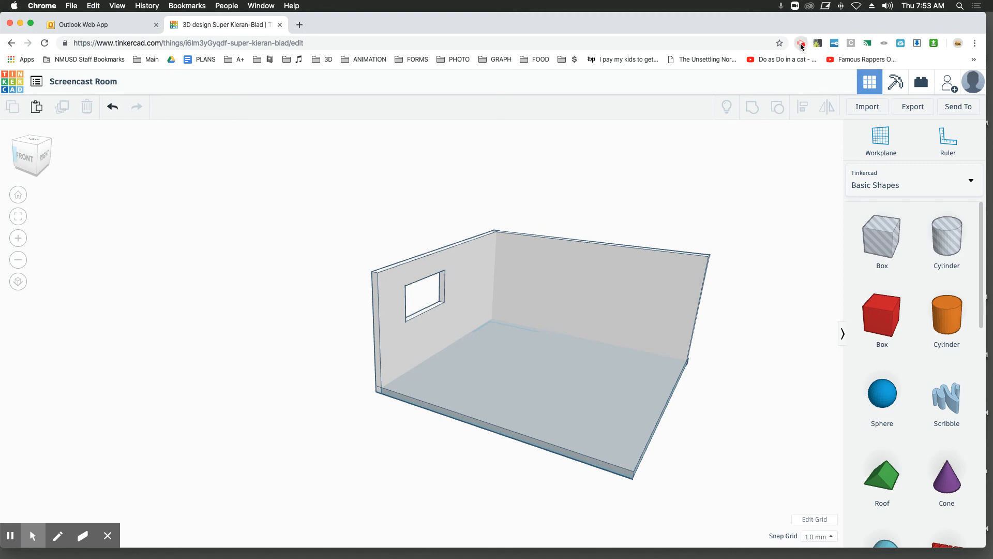